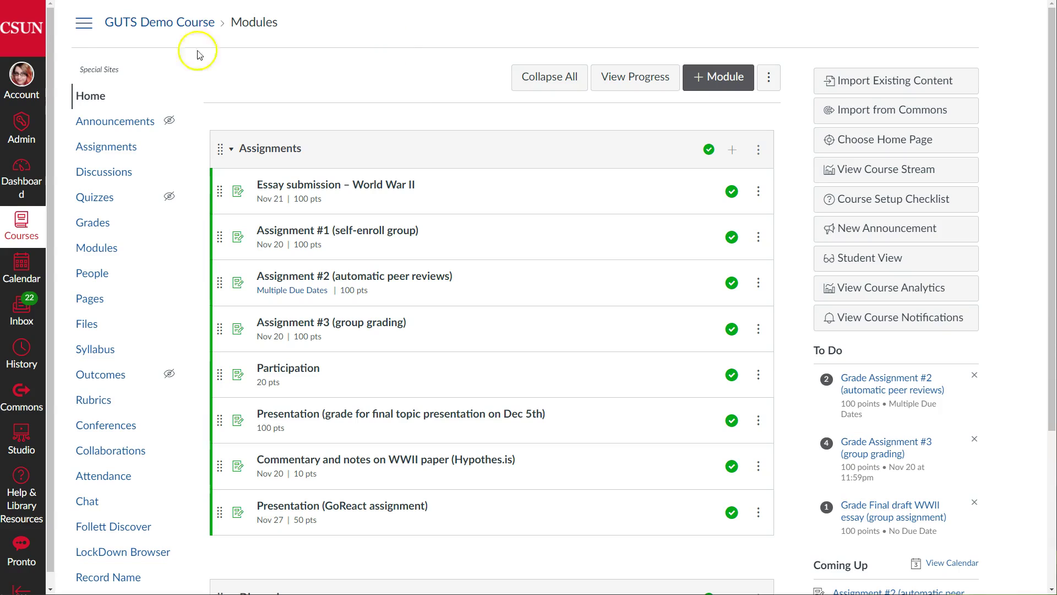
Create a new quiz in the GUTS Demo Course and title it "Midterm due Nov 25 at 10am-11am".
click(107, 207)
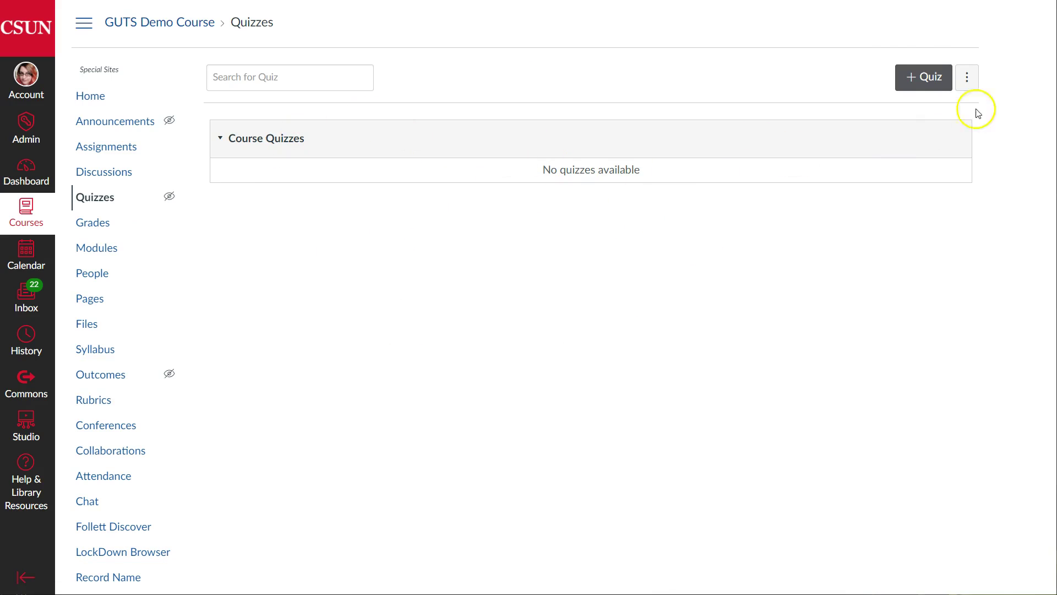
click(917, 82)
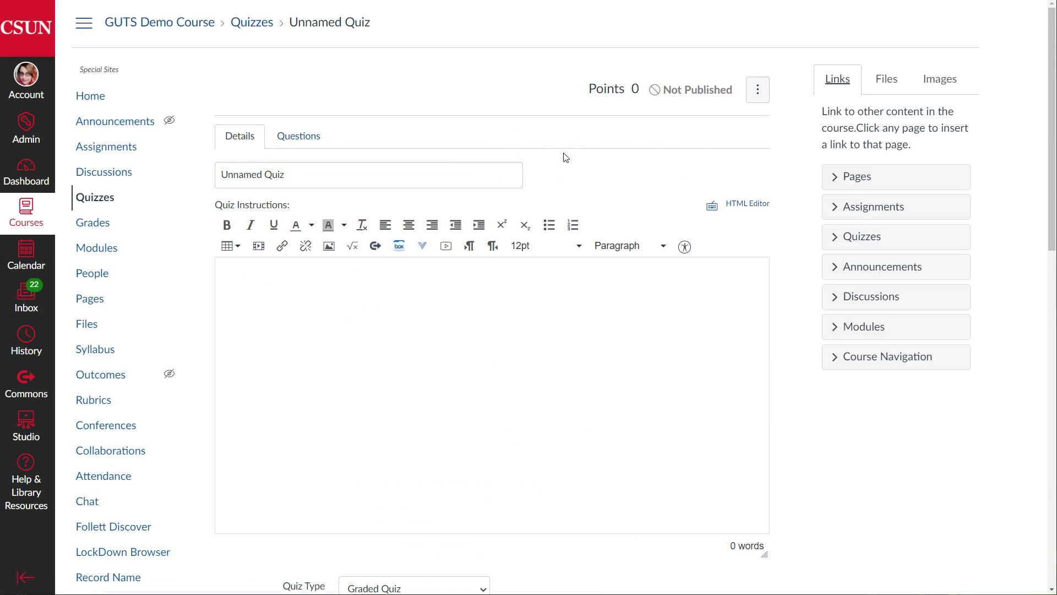
click(650, 158)
click(412, 150)
drag(303, 174, 184, 165)
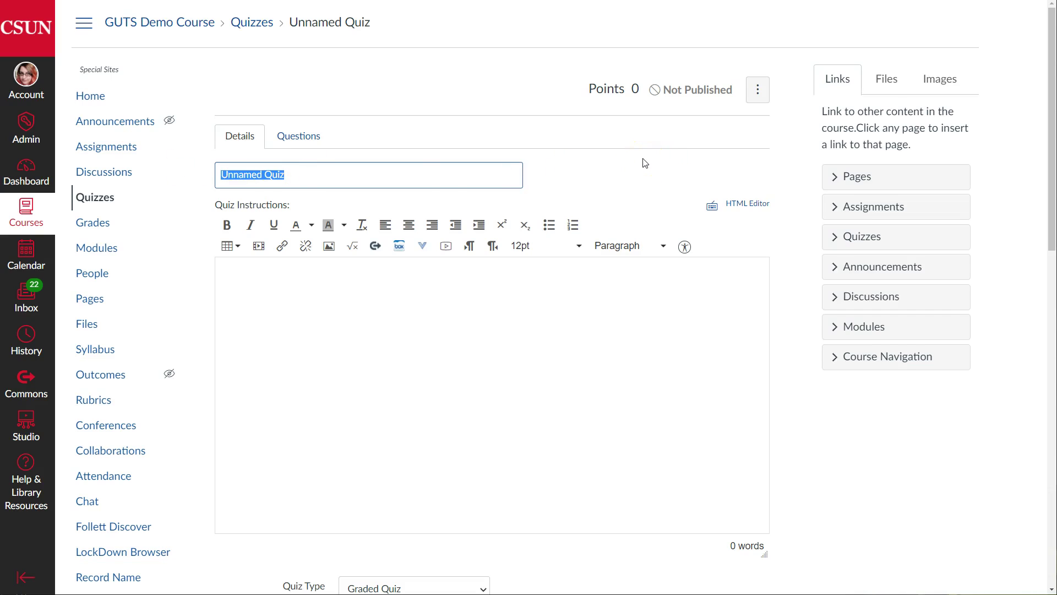
text(Midterm due Nov 25 at 110am-11am)
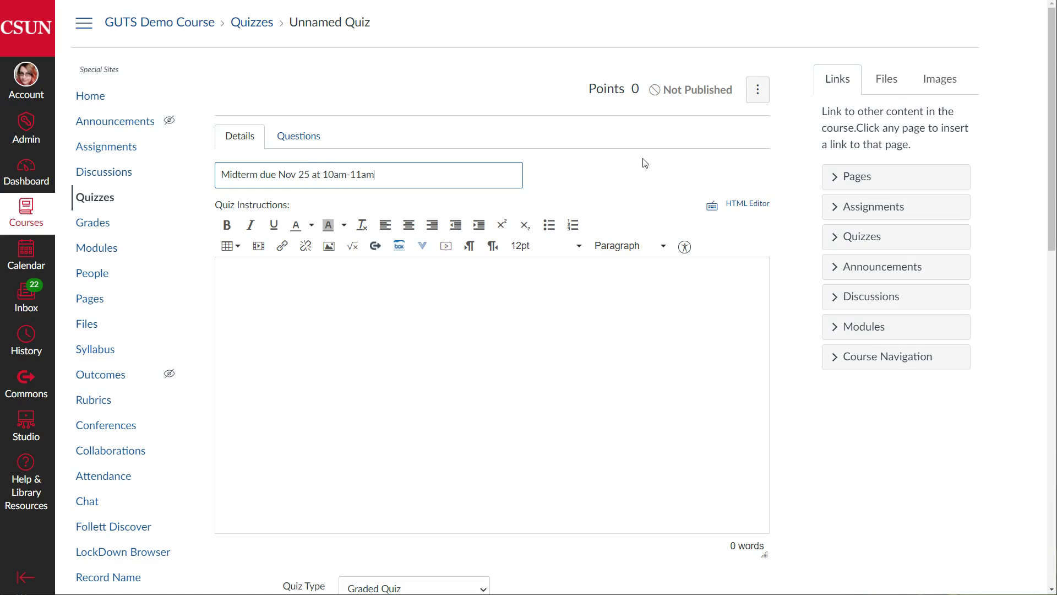
Begin the quiz instructions with "You have 60 mins for this quiz starting at 10am prompt.".
click(480, 282)
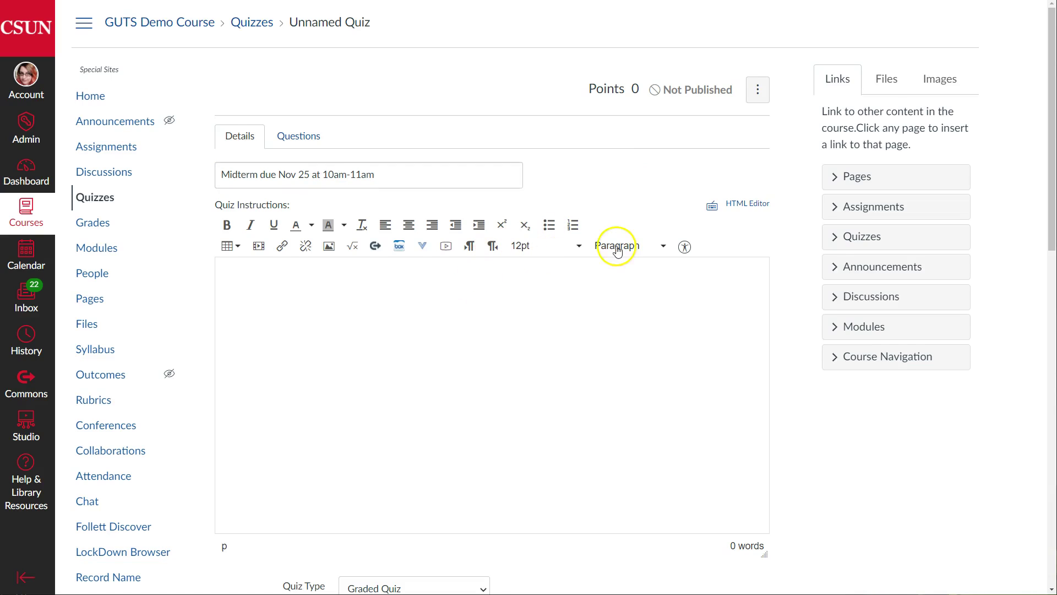
scroll(610, 244, down, 2)
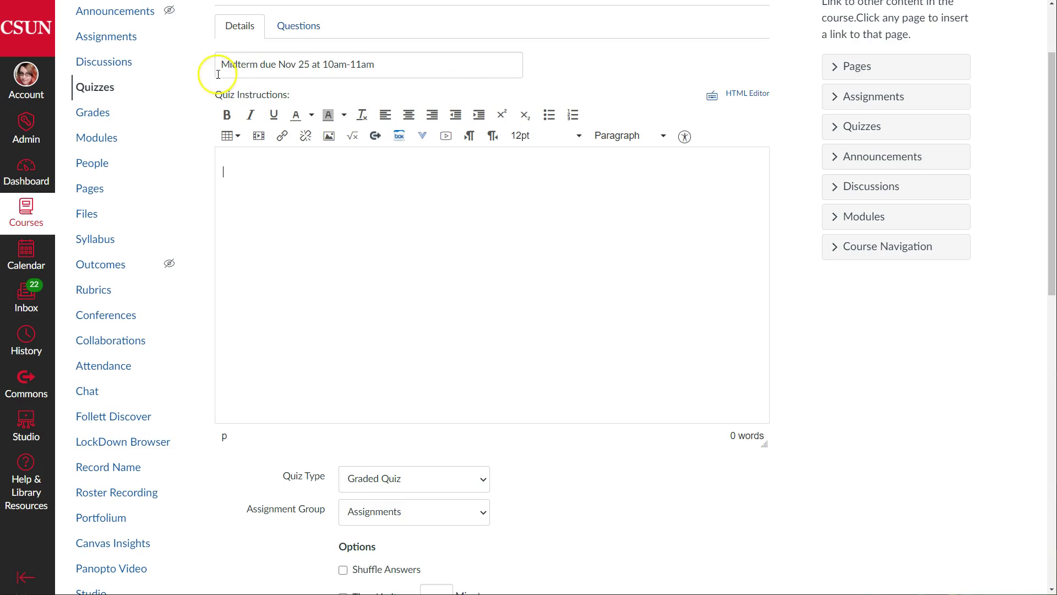
drag(217, 92, 299, 92)
click(314, 235)
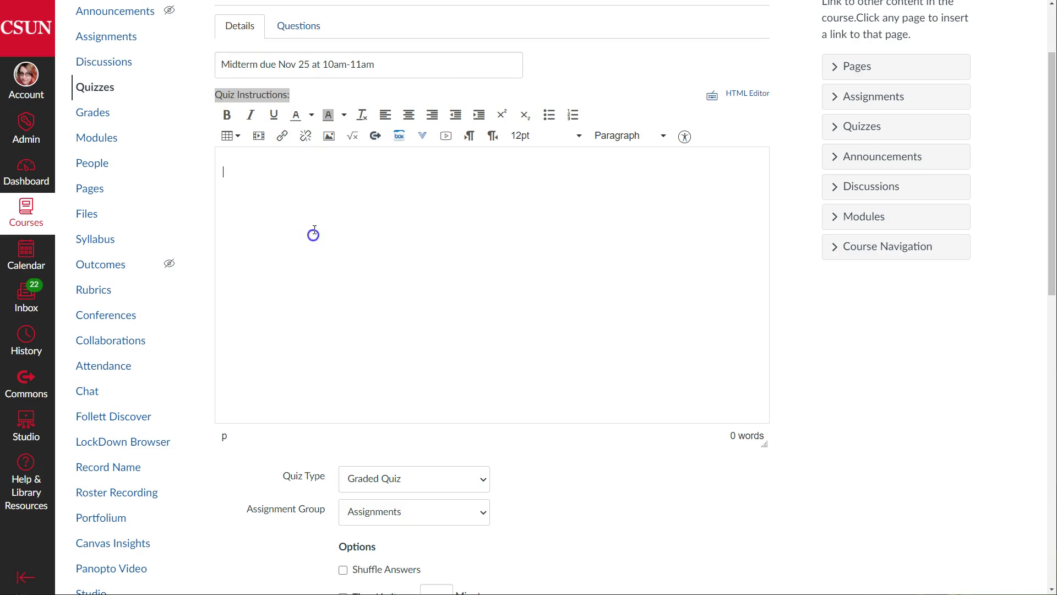
click(359, 229)
mouse_move(317, 197)
mouse_down()
mouse_move(307, 196)
mouse_move(354, 194)
mouse_up()
text(You have 60 mins for this q)
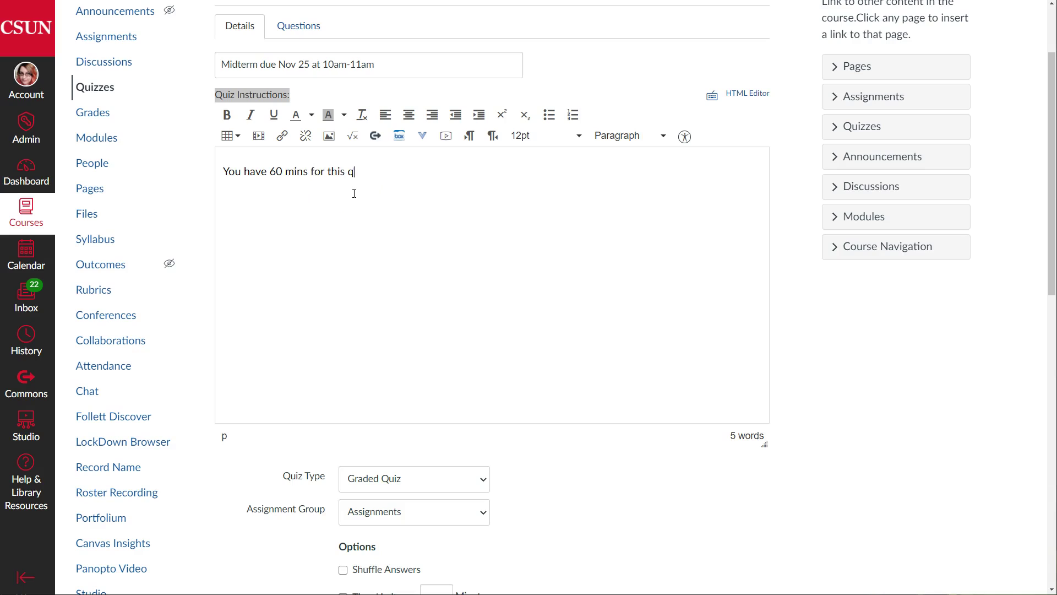
text(uiz starting at 10am prompt.)
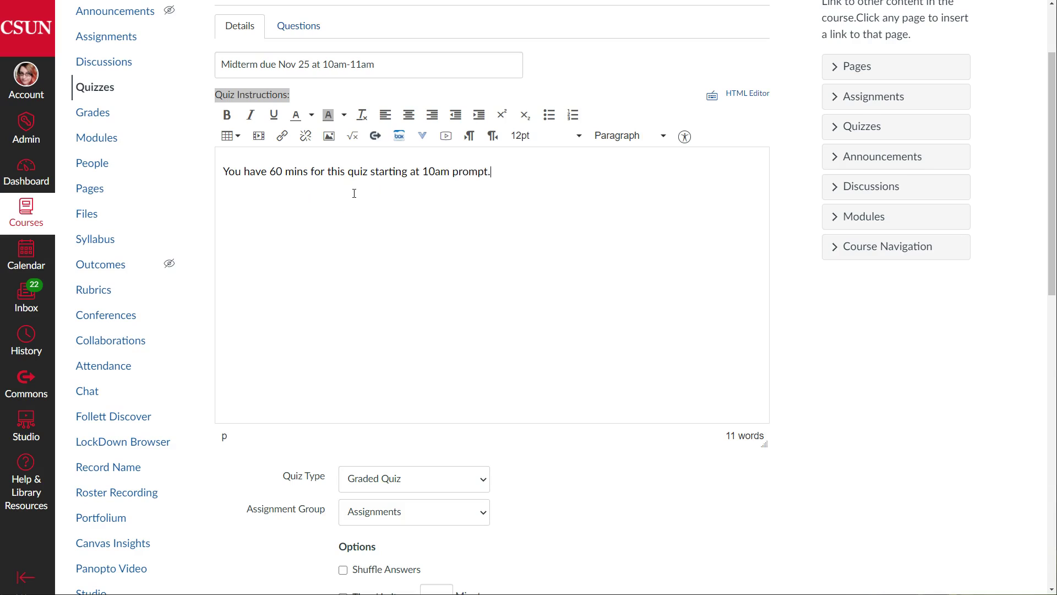
Add to the instructions "There are 10 questions in this quiz and you are allowed to use your notes and the book.".
text( There are 10 questions in this )
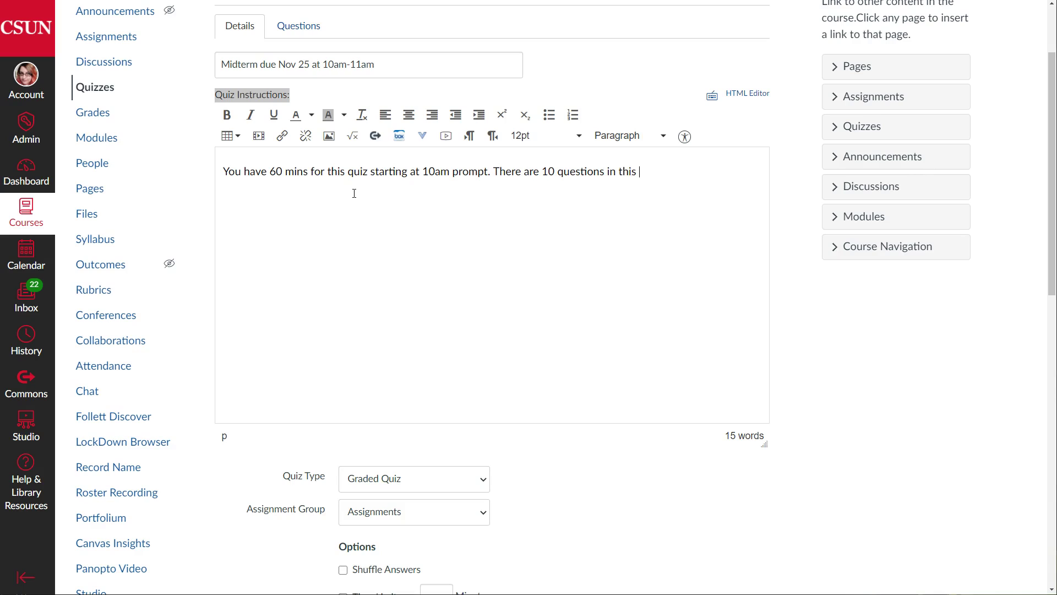
text(quiz and you are allowed to )
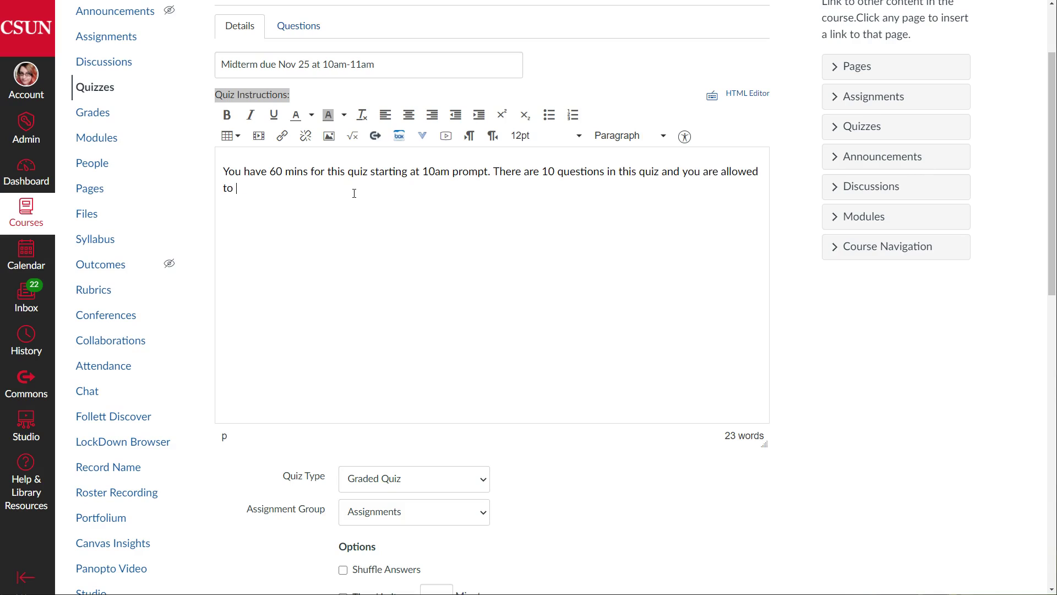
text(use your notes and the book)
Review the quiz title, the written instructions and the option settings below them.
scroll(837, 321, down, 2)
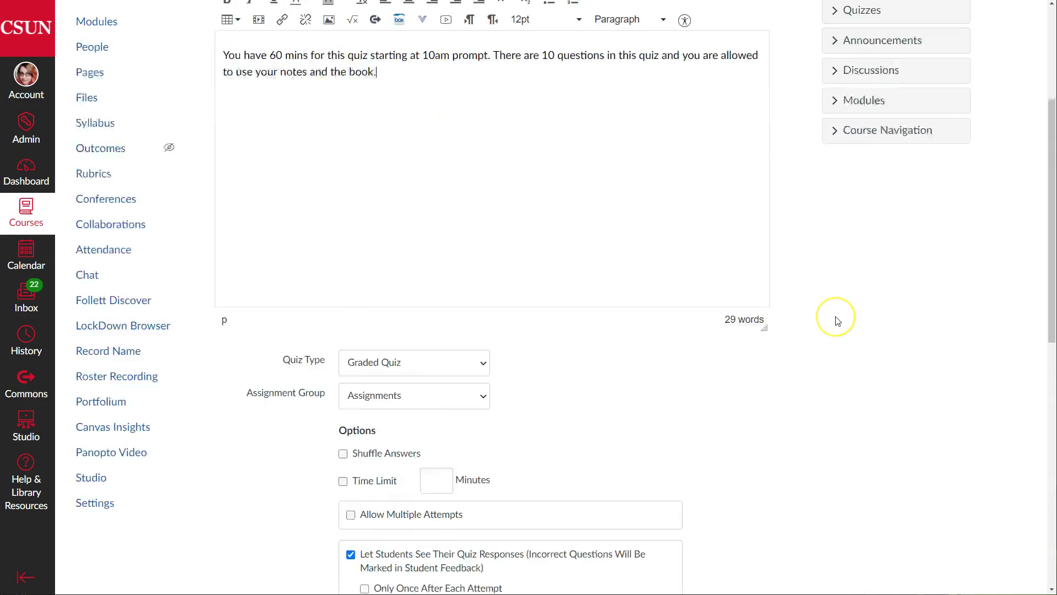
scroll(837, 321, down, 3)
scroll(837, 321, up, 5)
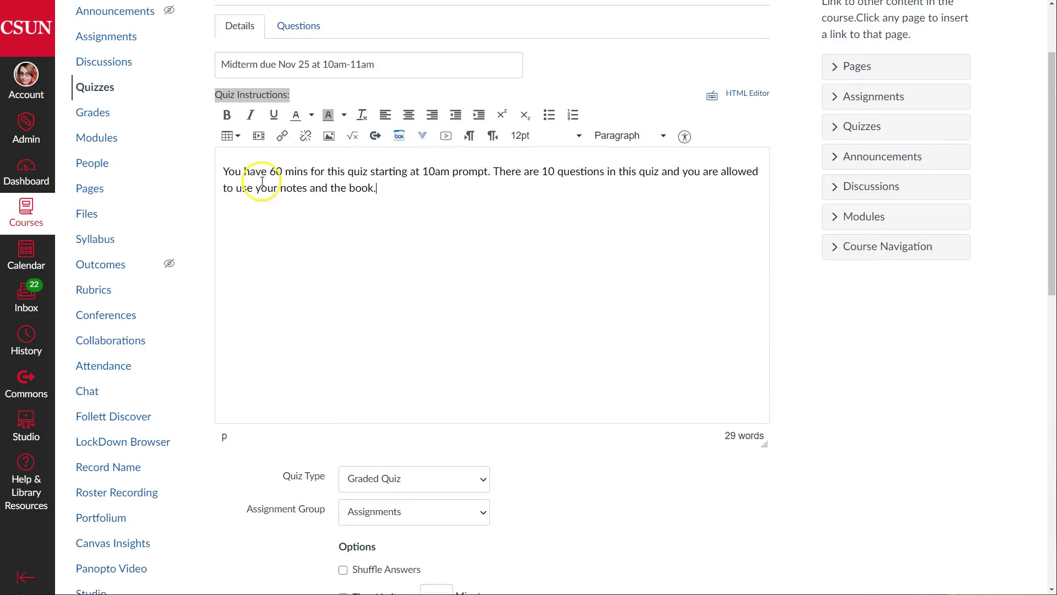
click(428, 66)
drag(394, 63, 170, 66)
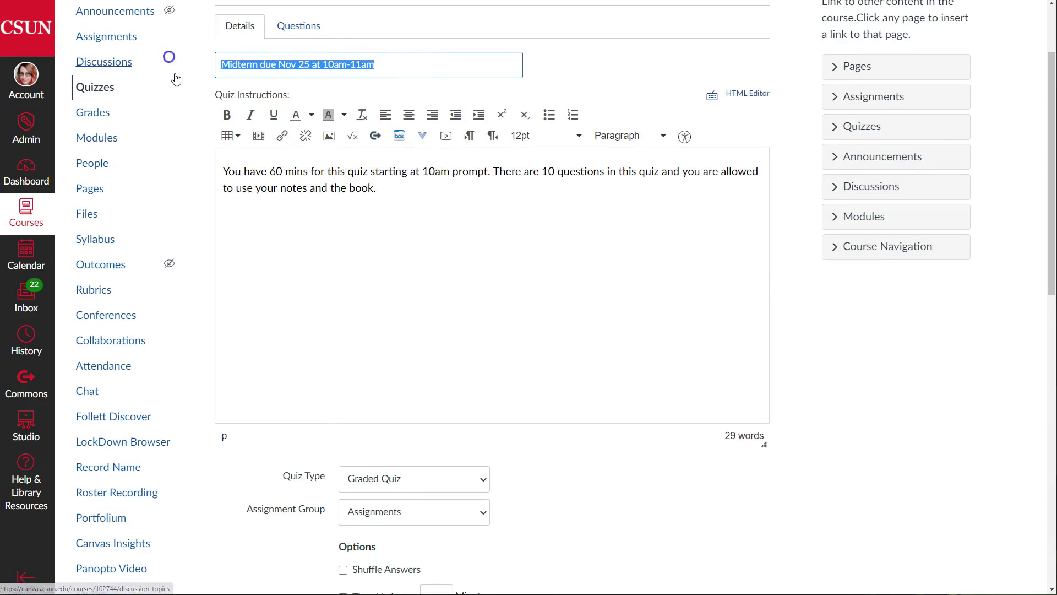
click(505, 244)
drag(505, 244, 192, 168)
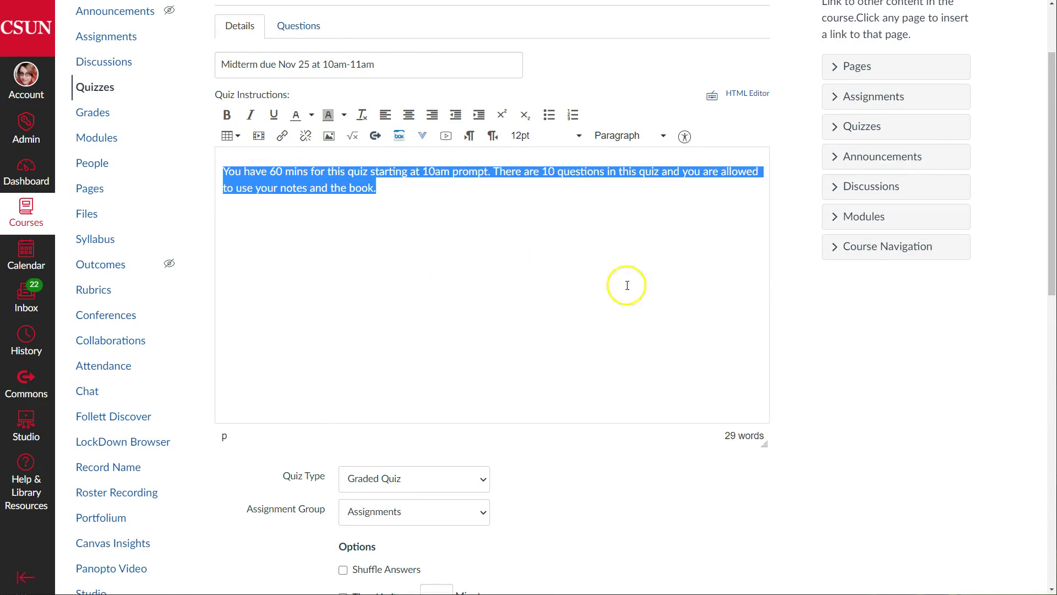
click(720, 302)
scroll(859, 350, down, 5)
scroll(793, 330, up, 5)
scroll(711, 316, down, 5)
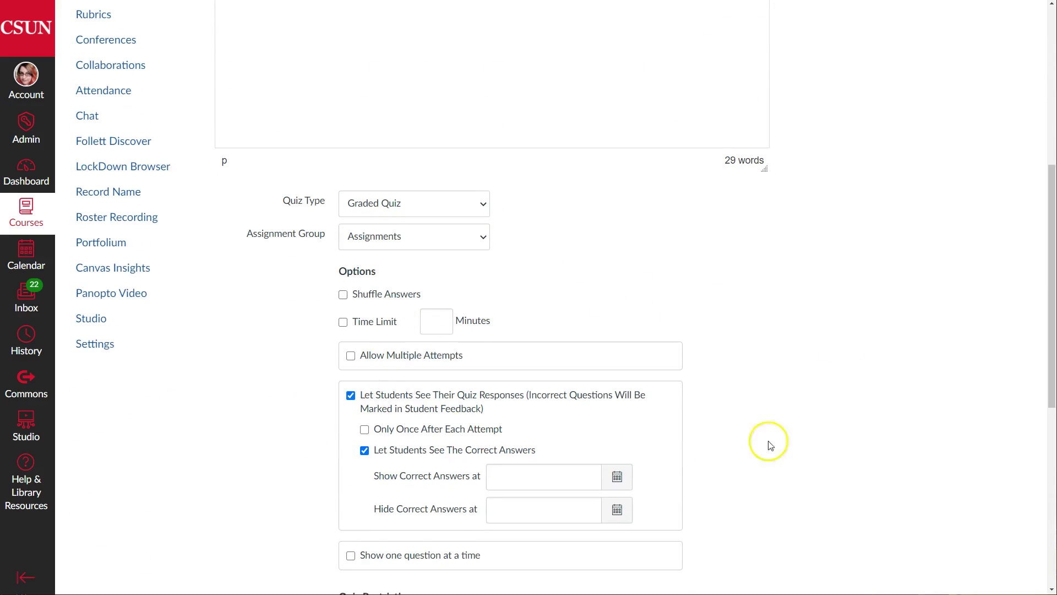
scroll(887, 406, up, 3)
scroll(890, 408, up, 4)
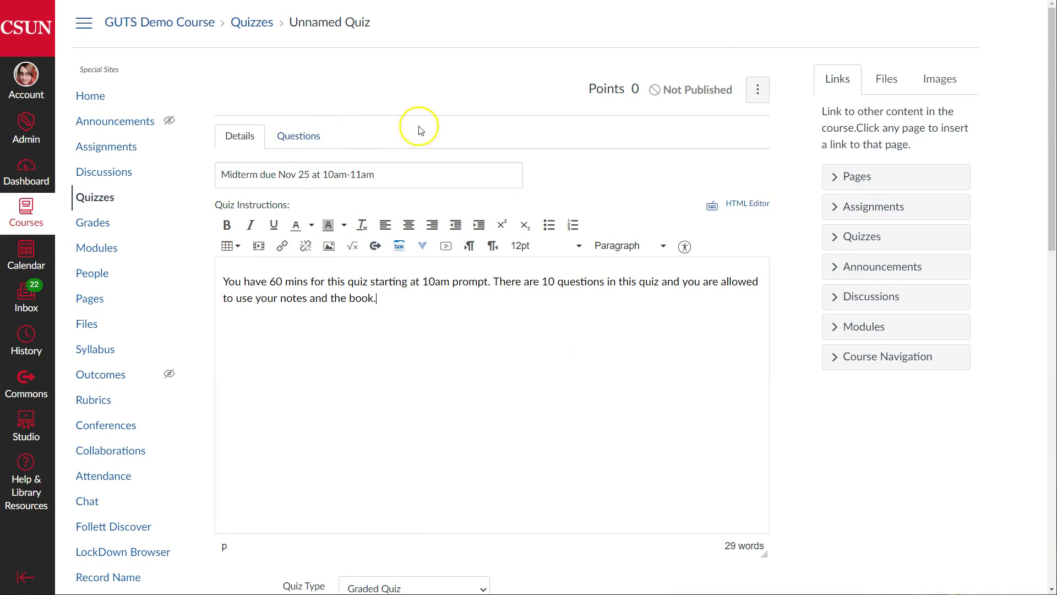
Compare the quiz's Questions section with its Details section and return to the details.
click(298, 136)
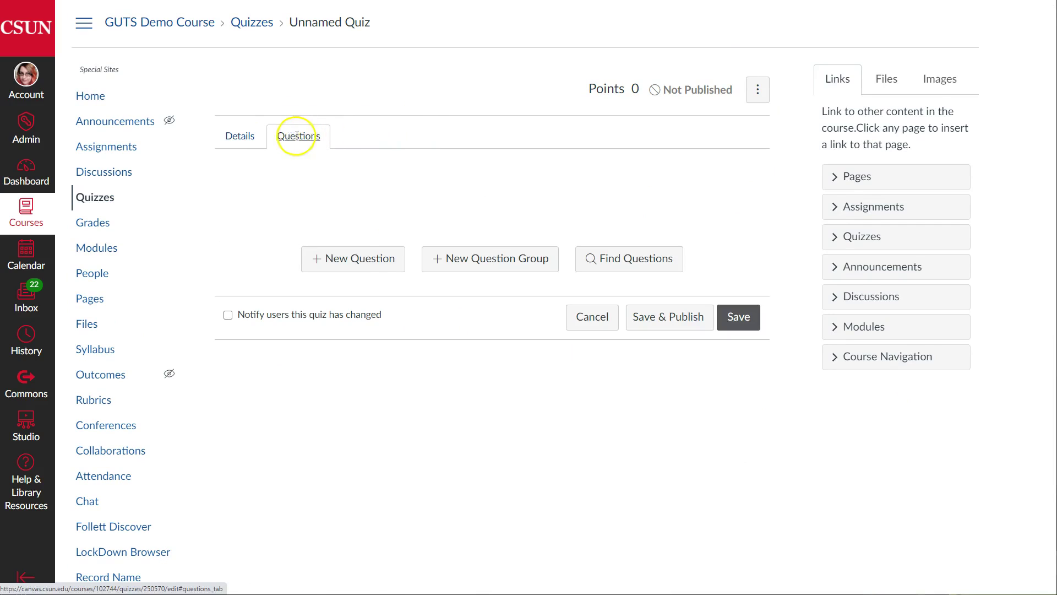
click(237, 136)
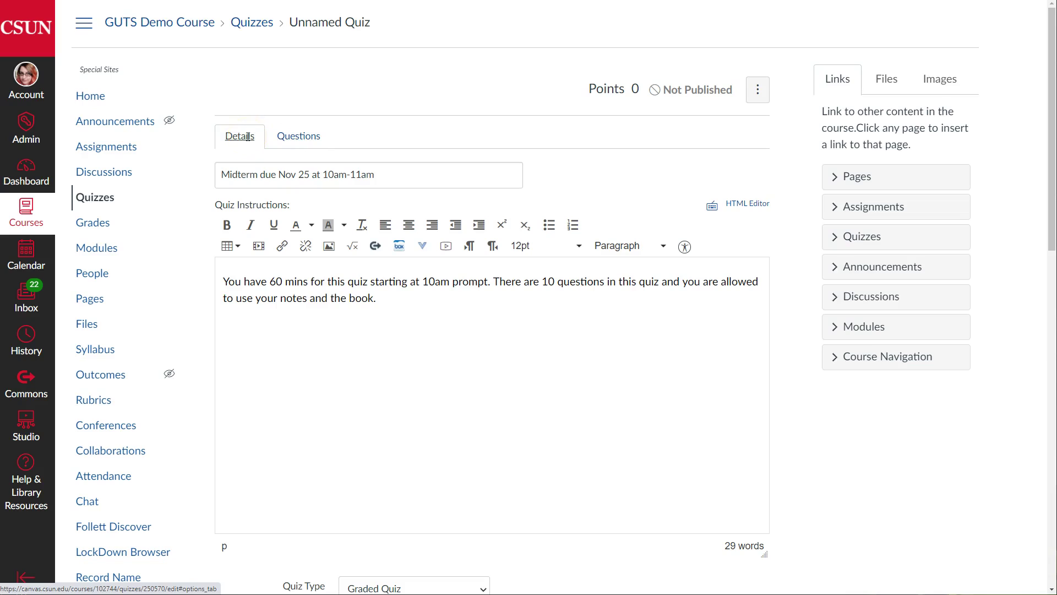
click(310, 136)
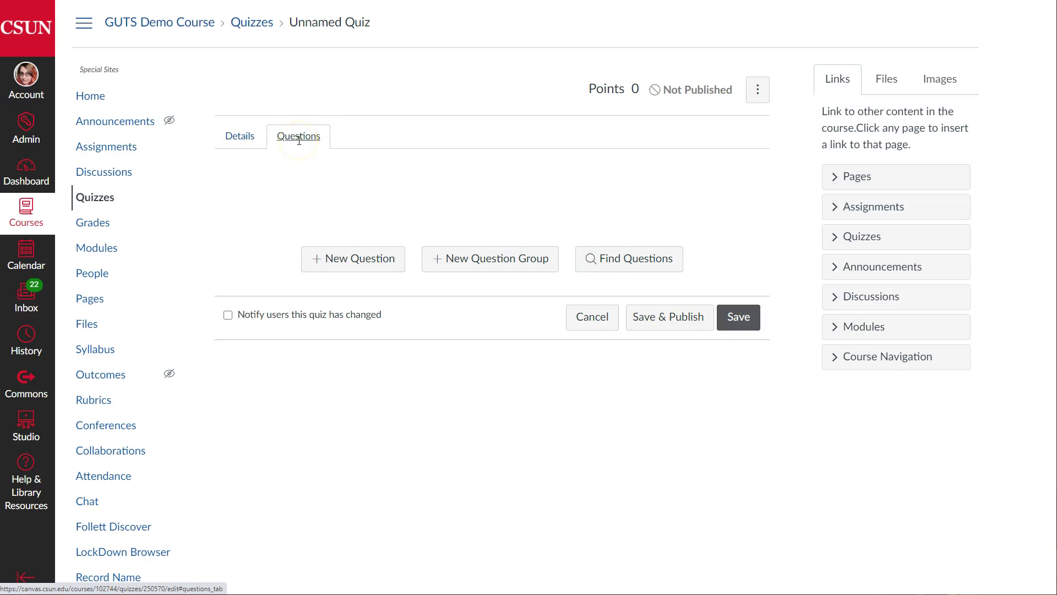
click(245, 139)
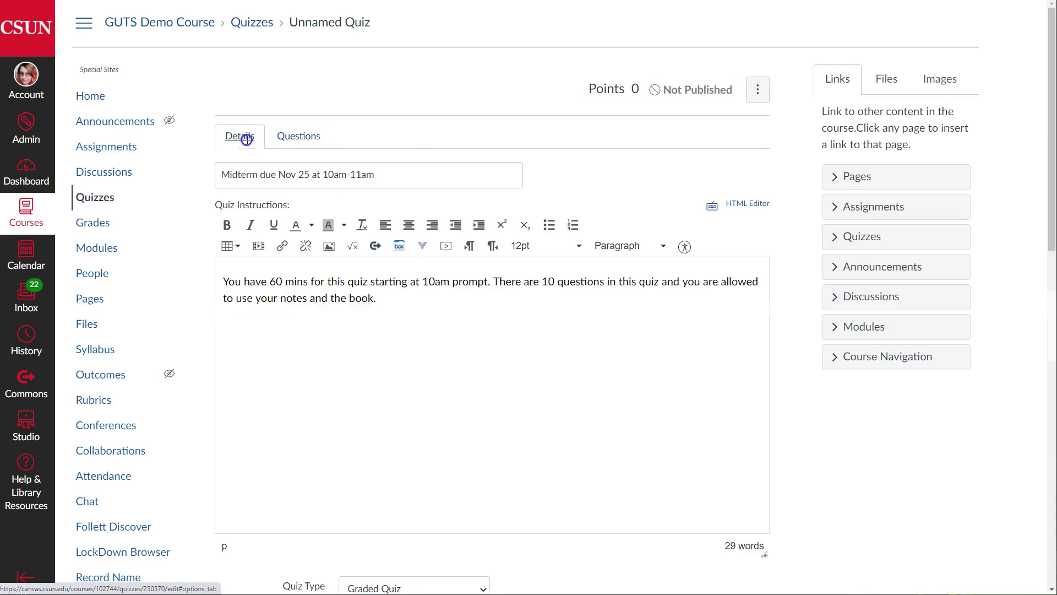
scroll(396, 160, down, 2)
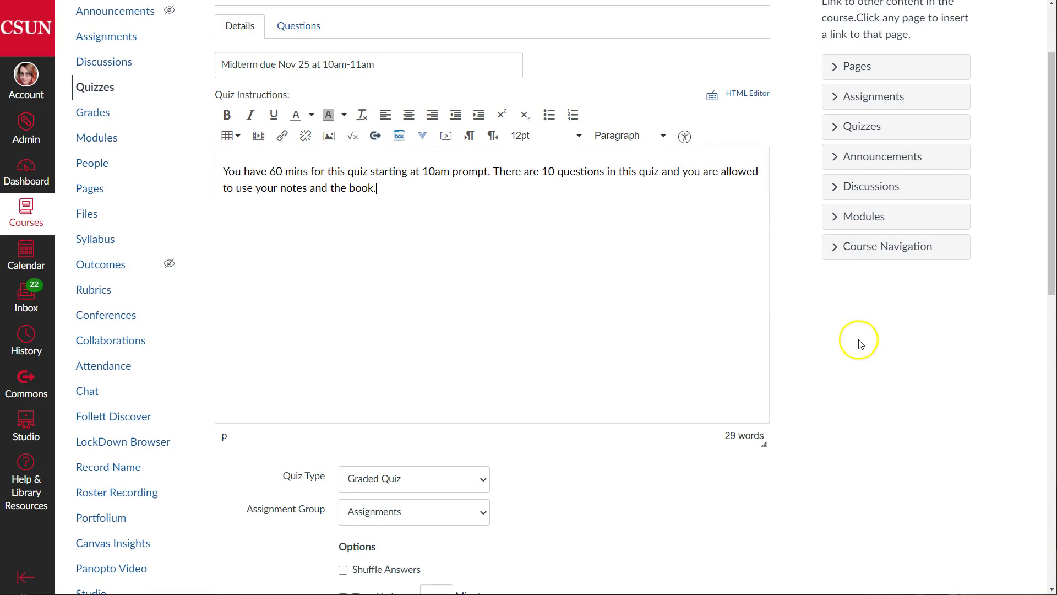
scroll(860, 344, down, 3)
scroll(862, 343, up, 4)
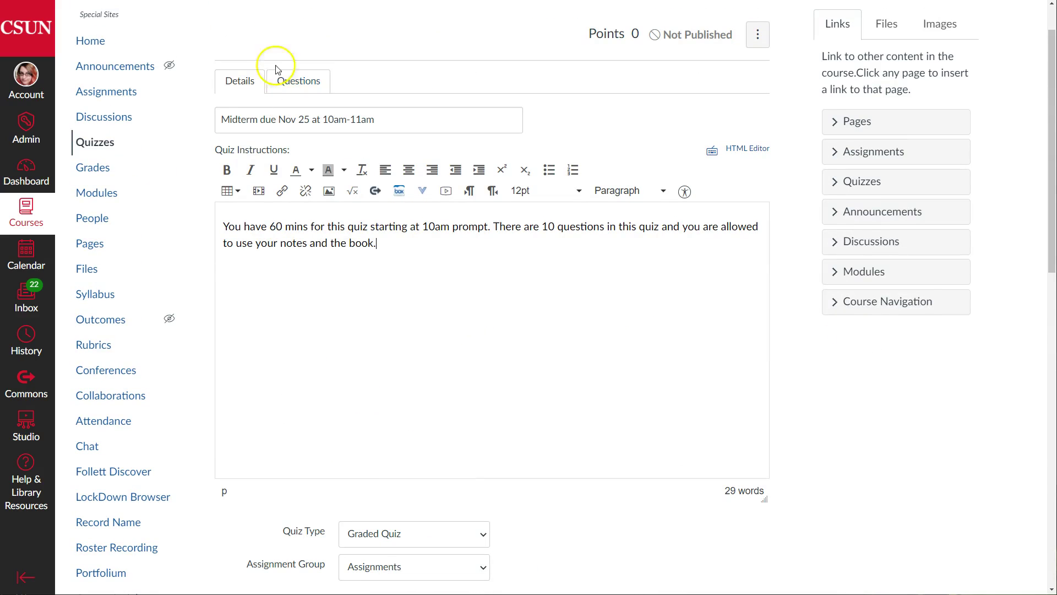
click(297, 80)
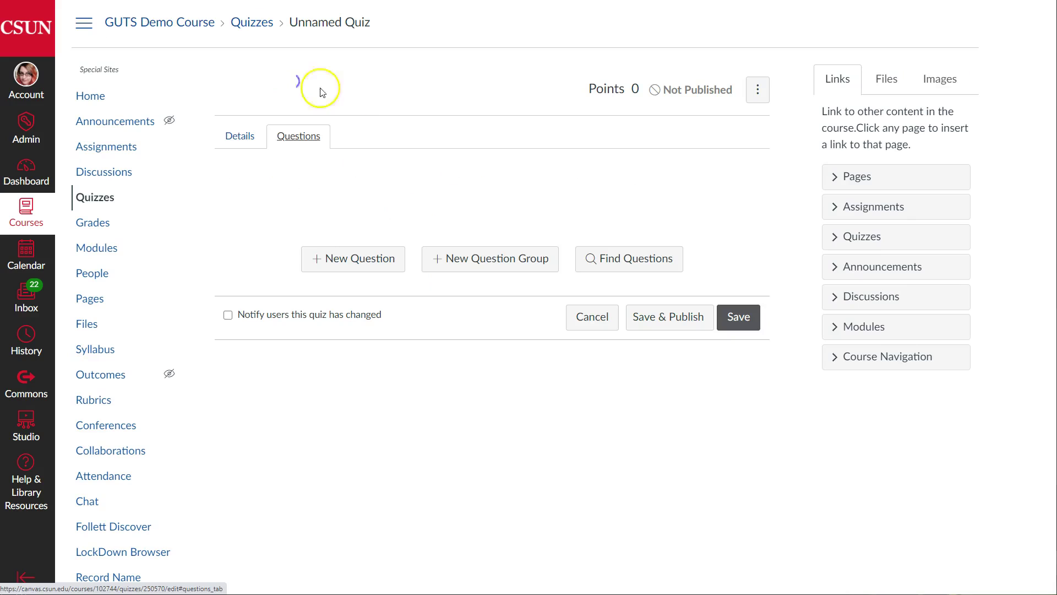
click(234, 141)
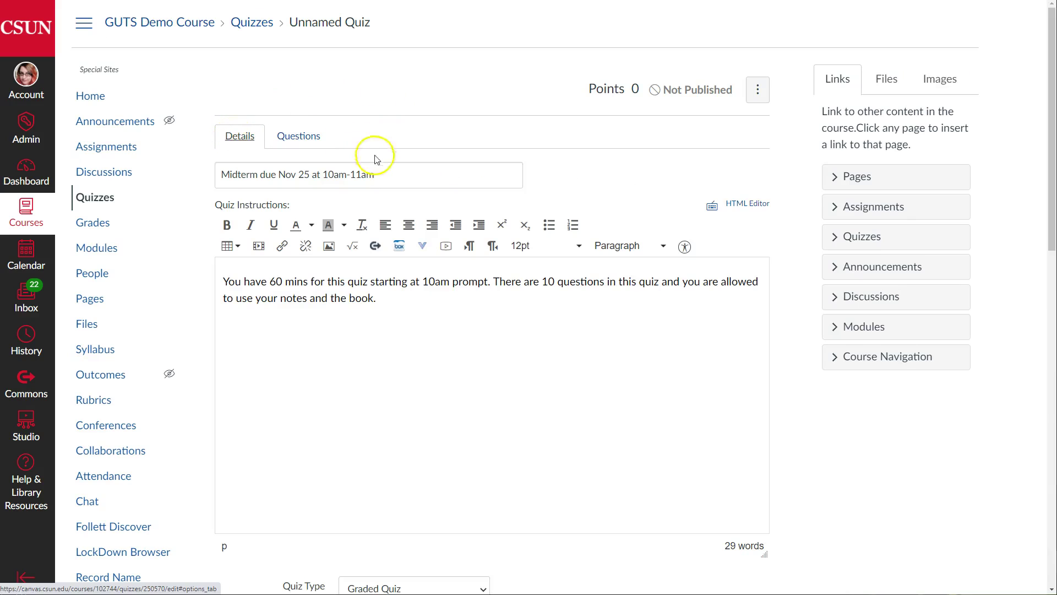
click(417, 355)
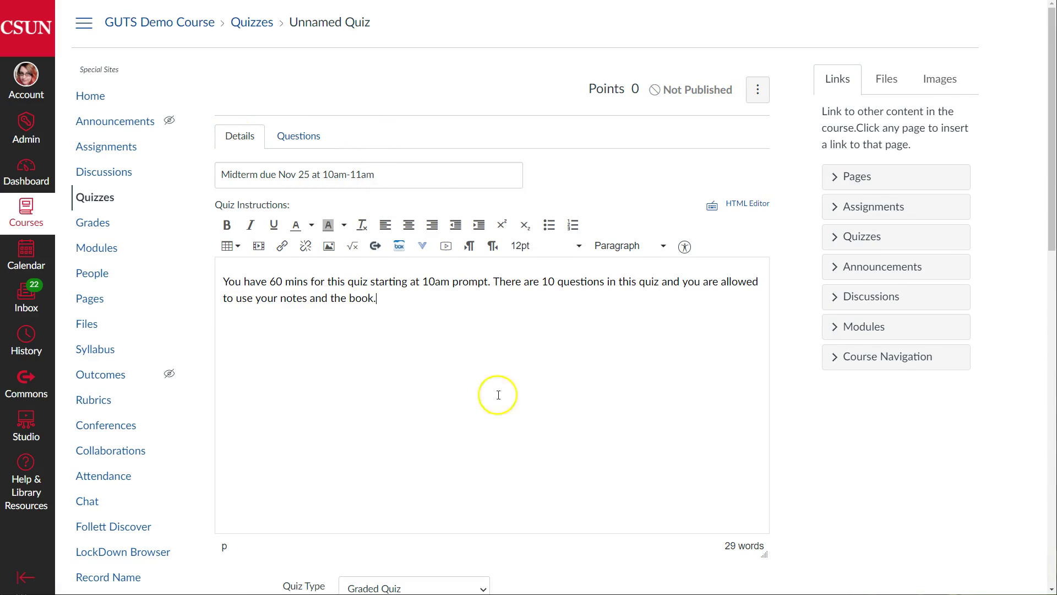
Examine the quiz type, assignment group and option settings in the quiz details.
scroll(531, 366, down, 3)
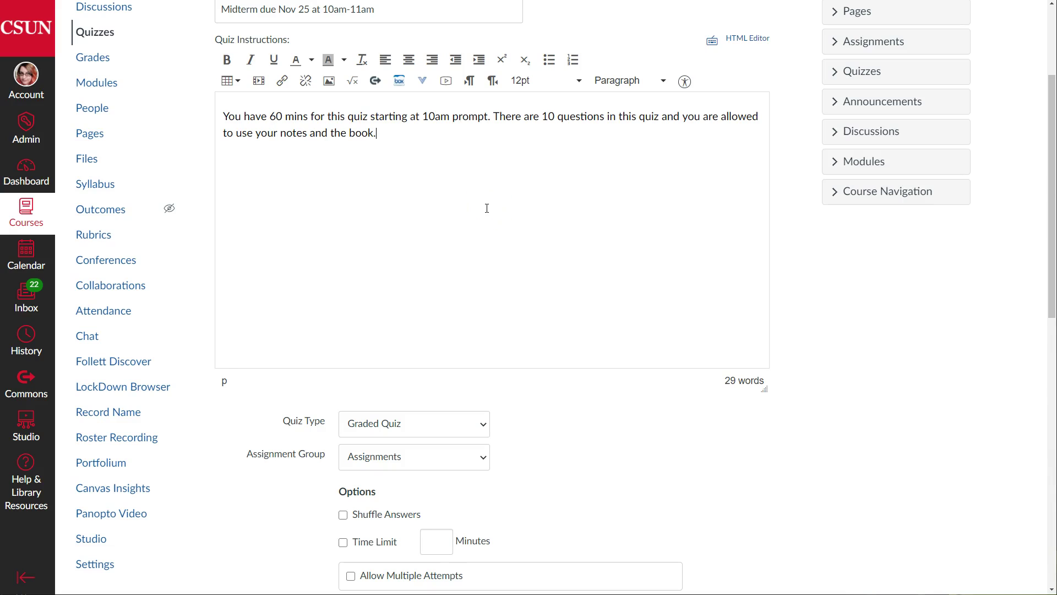
scroll(682, 281, down, 7)
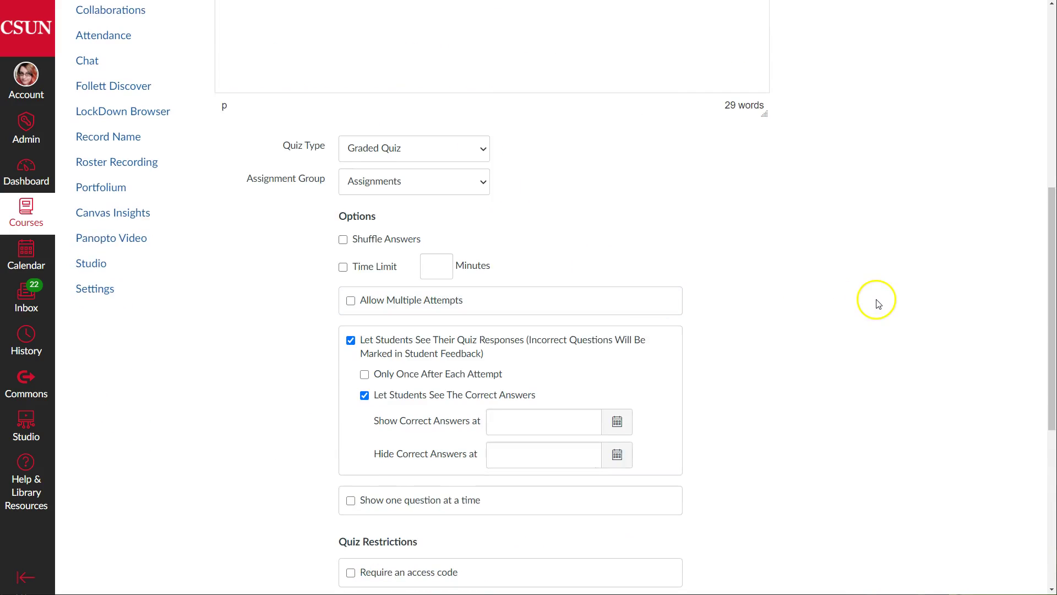
scroll(876, 300, up, 1)
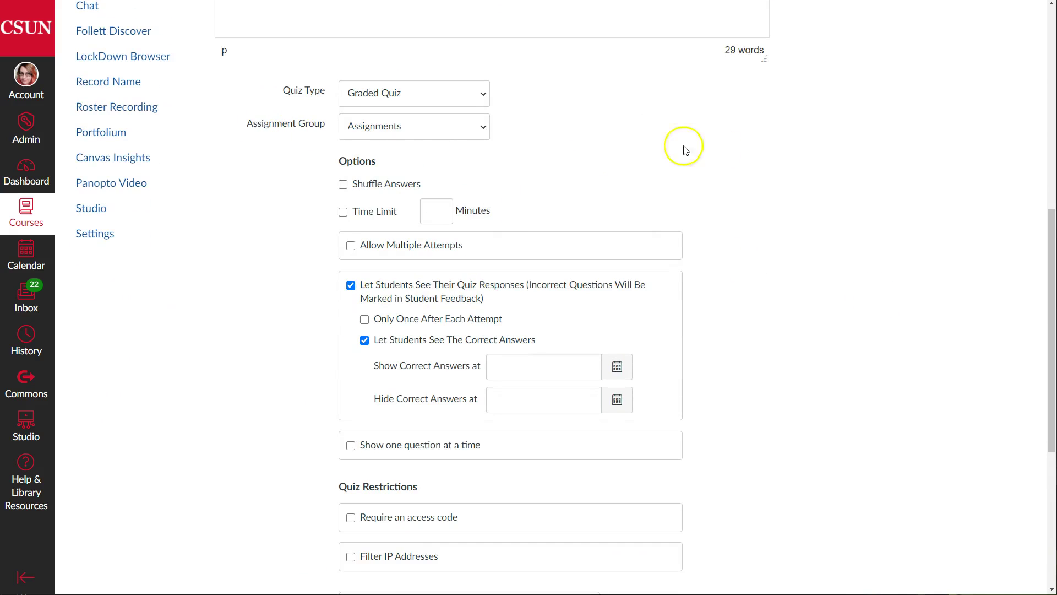
scroll(801, 334, up, 2)
scroll(802, 334, up, 8)
scroll(537, 196, down, 6)
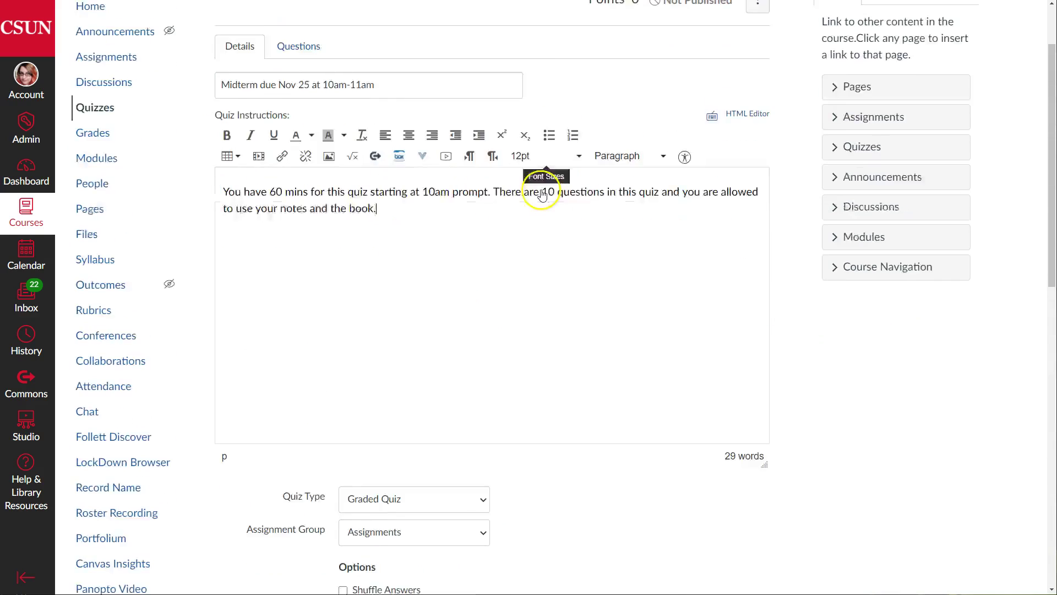
scroll(525, 189, down, 2)
drag(272, 144, 326, 147)
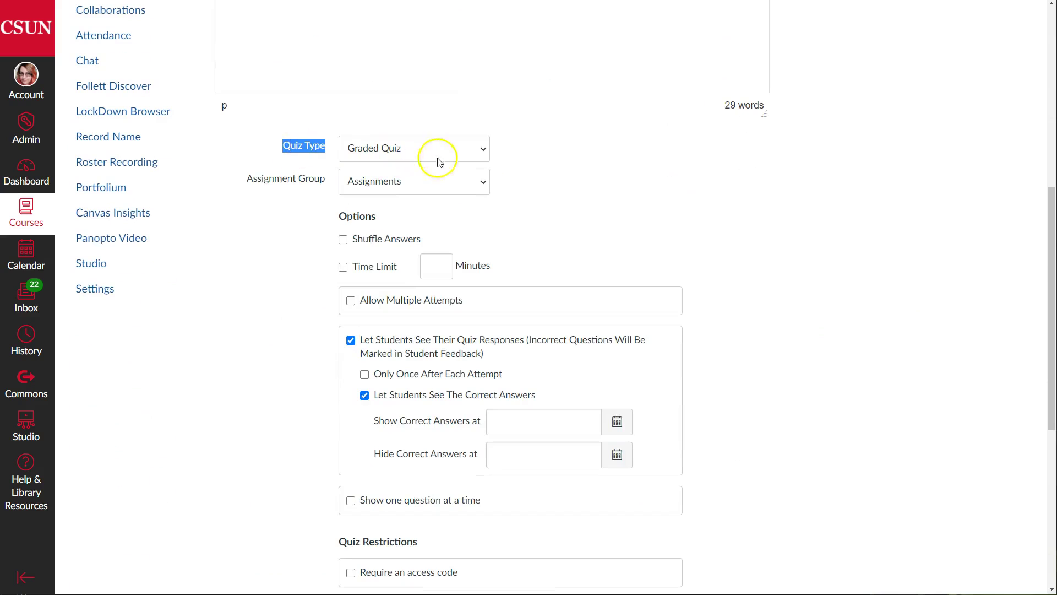
click(617, 179)
Turn on answer shuffling for the quiz and set a time limit of 60 minutes.
scroll(706, 203, down, 2)
drag(333, 108, 350, 129)
click(822, 171)
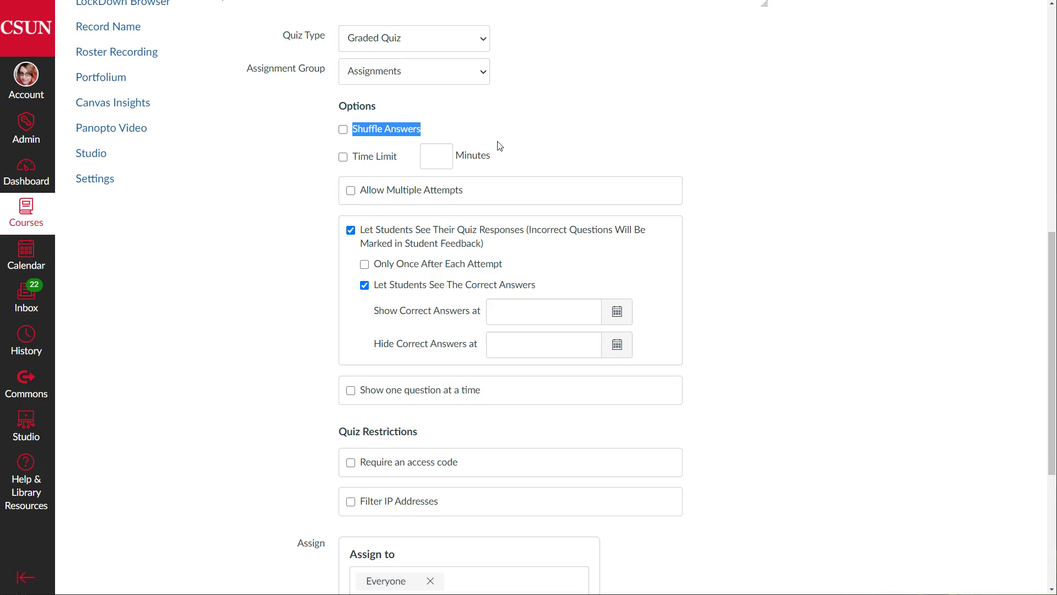
click(369, 129)
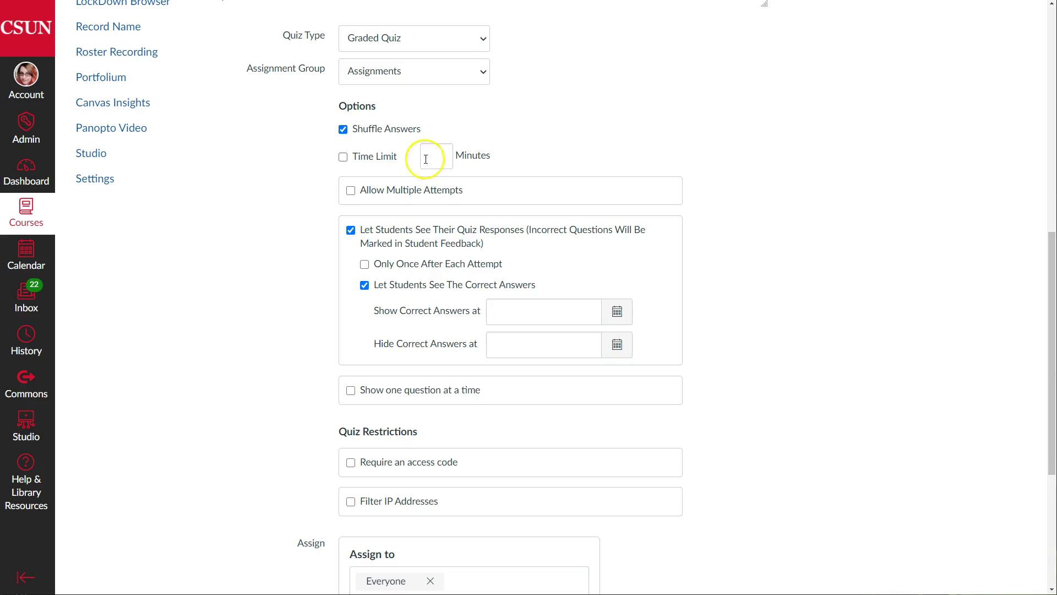
click(344, 160)
click(443, 159)
text(60)
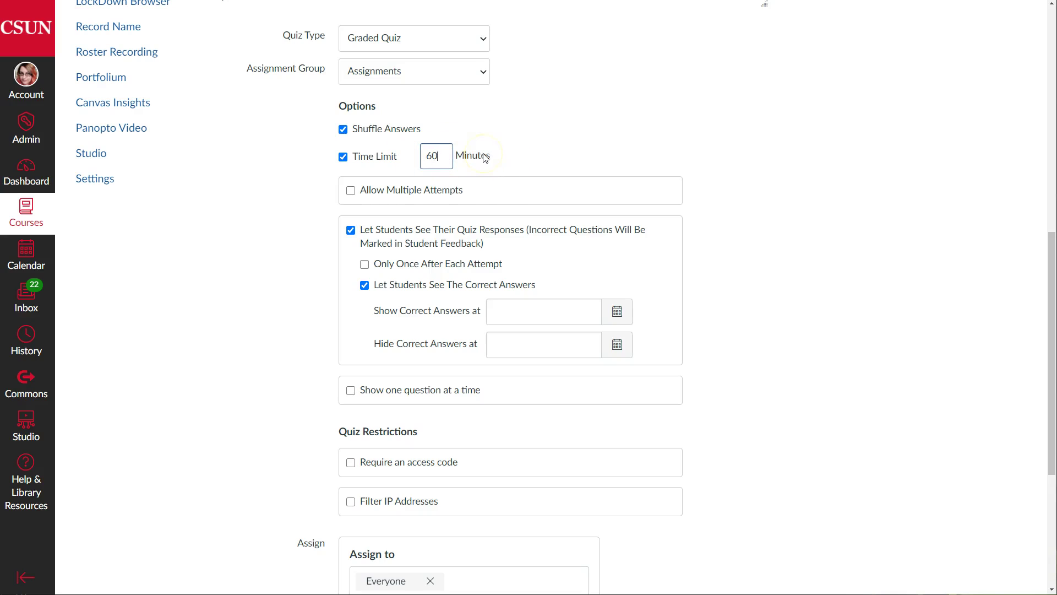
Allow multiple attempts on the quiz.
drag(361, 190, 442, 193)
click(468, 190)
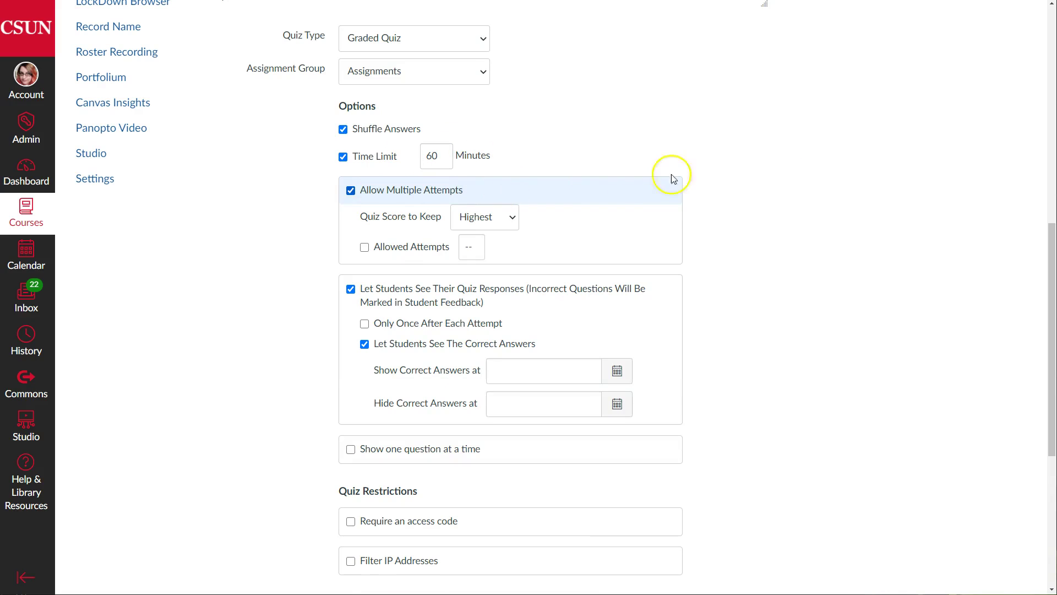
Examine the choices for which quiz score to keep when multiple attempts are allowed, leaving the current choice in place.
click(370, 190)
click(360, 190)
click(481, 218)
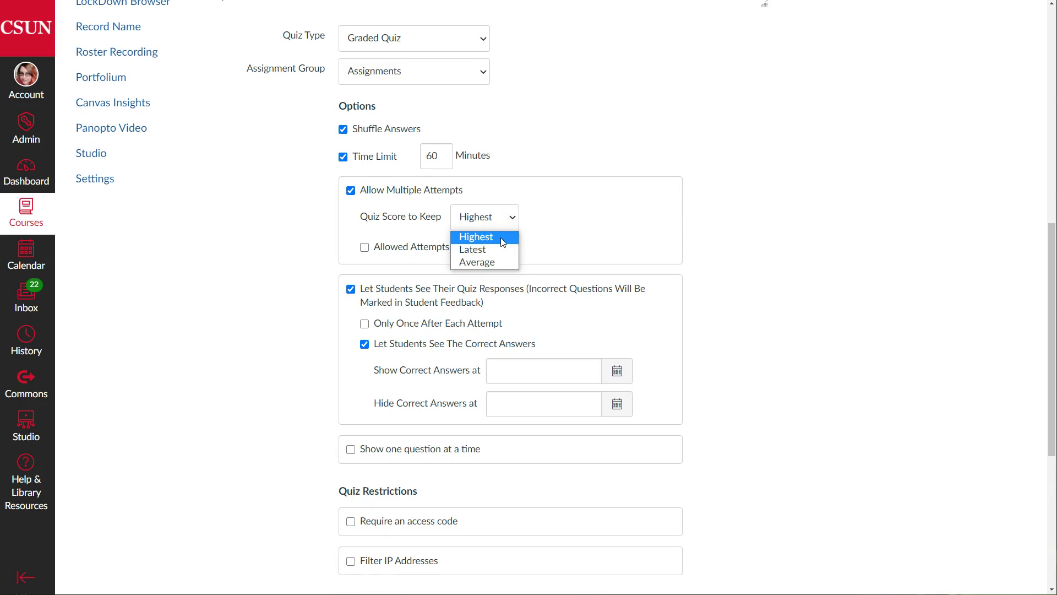
click(496, 260)
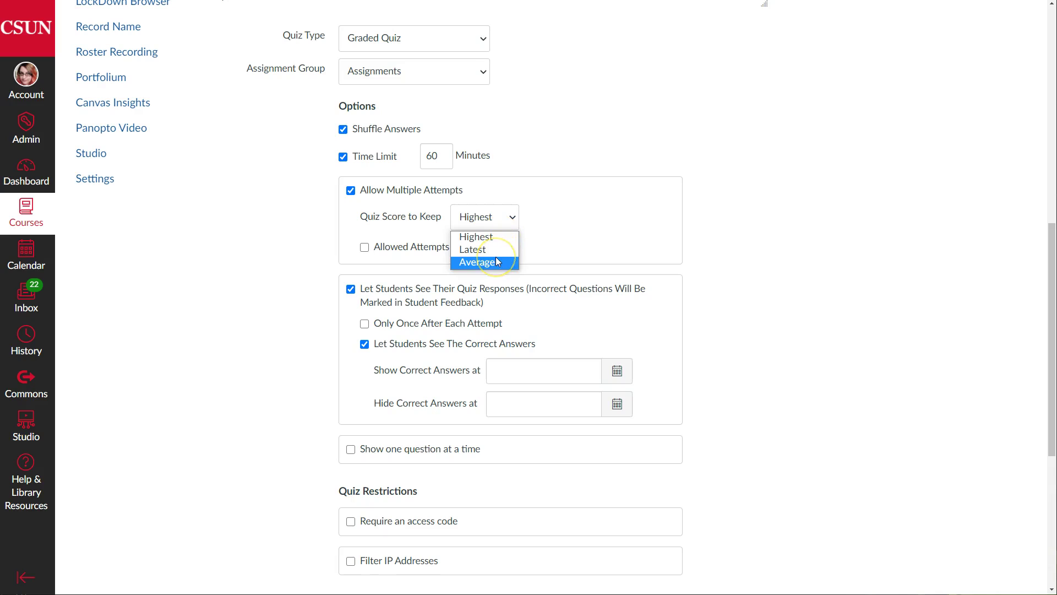
click(537, 257)
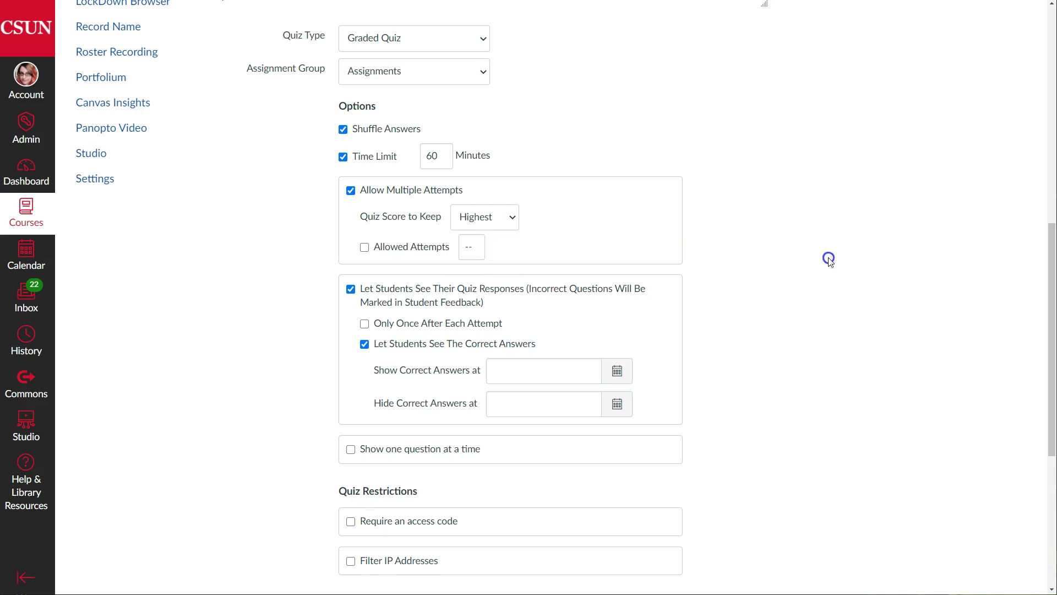
Limit the number of allowed quiz attempts to 3.
click(365, 248)
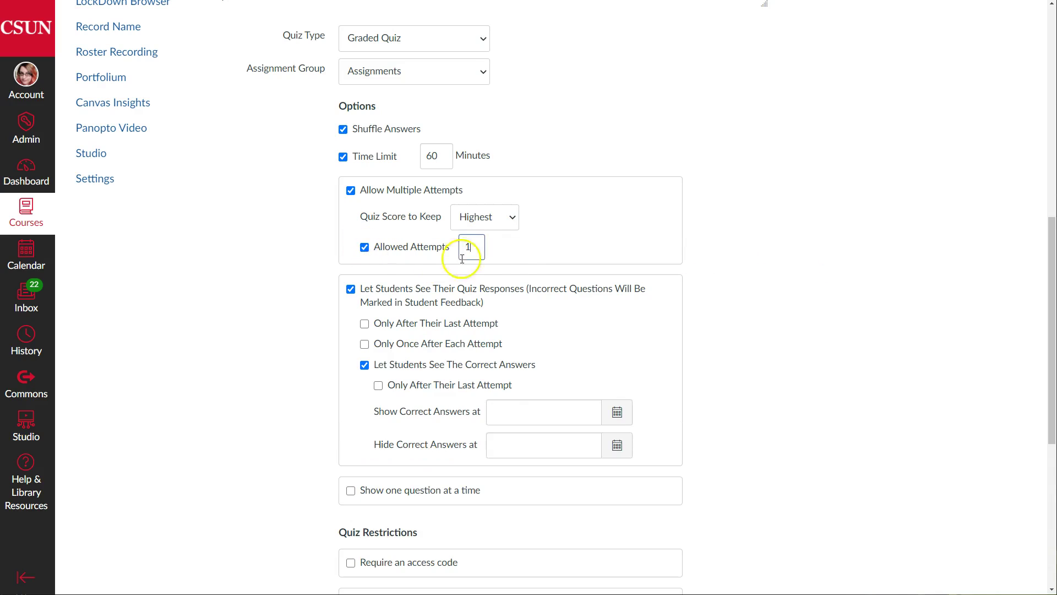
click(365, 248)
click(364, 248)
double_click(462, 249)
text(3)
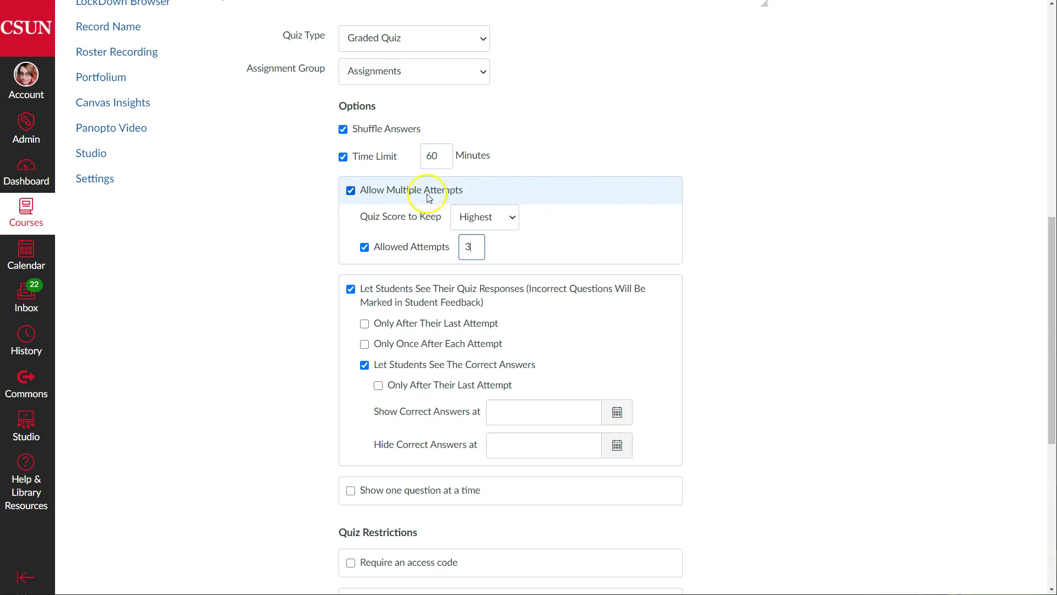
Turn off multiple attempts for the quiz.
click(350, 191)
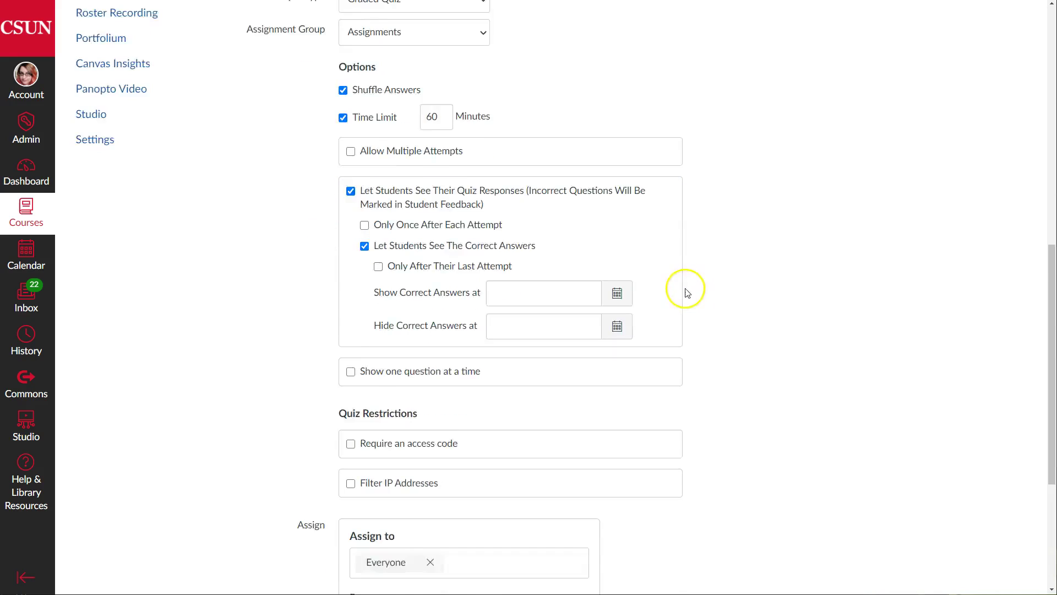
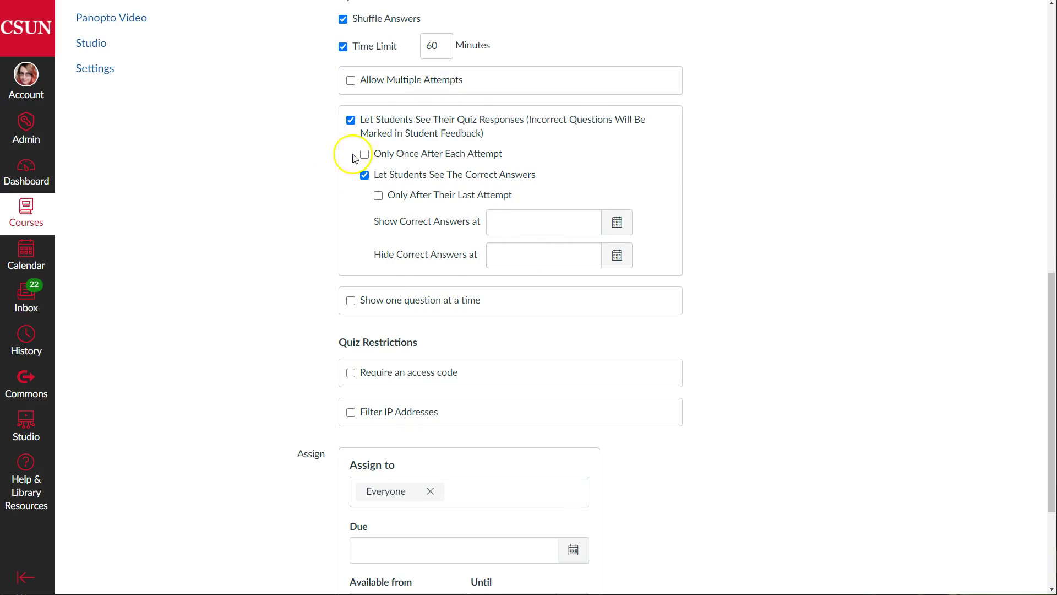
Show one question at a time in the quiz and lock questions after answering.
scroll(751, 259, down, 3)
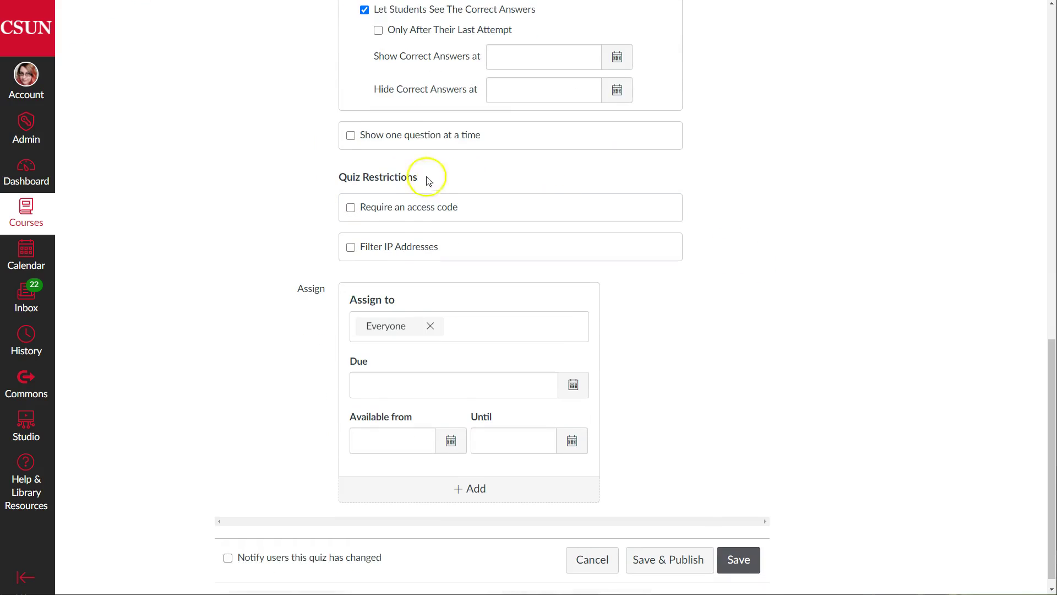
drag(361, 135, 463, 138)
click(484, 141)
triple_click(484, 141)
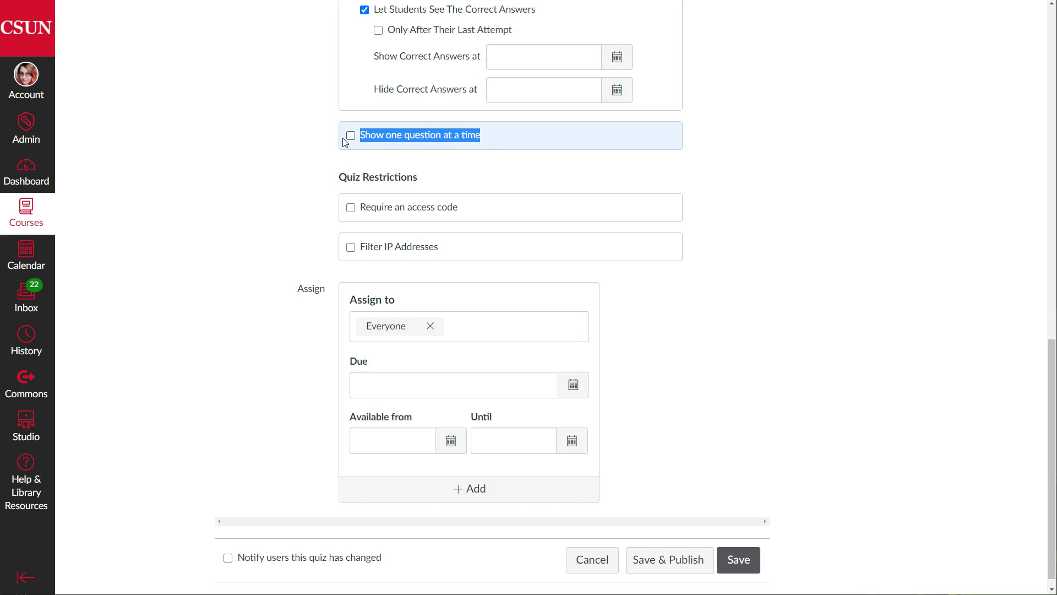
click(767, 179)
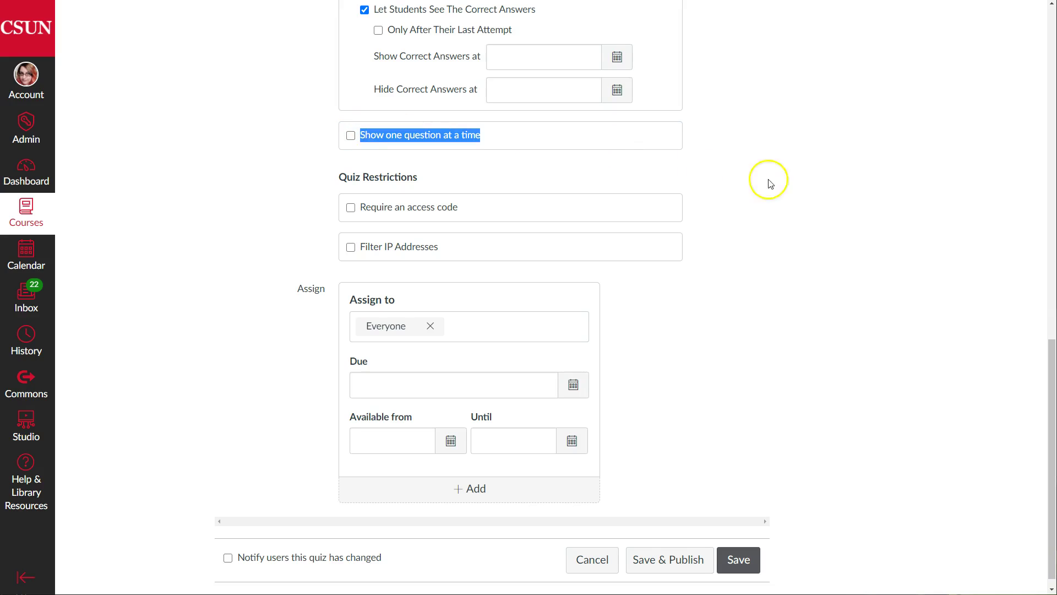
click(417, 141)
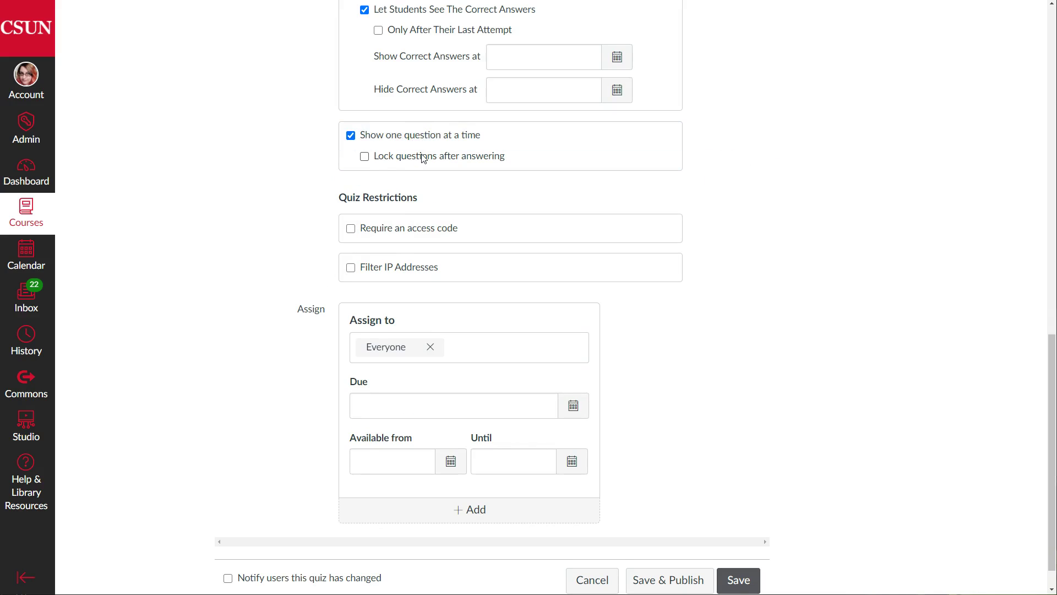
click(365, 156)
click(809, 200)
click(402, 160)
Examine the quiz's Assign settings, including the assignees, the due date and the available from and until dates.
scroll(661, 215, down, 1)
drag(295, 274, 348, 276)
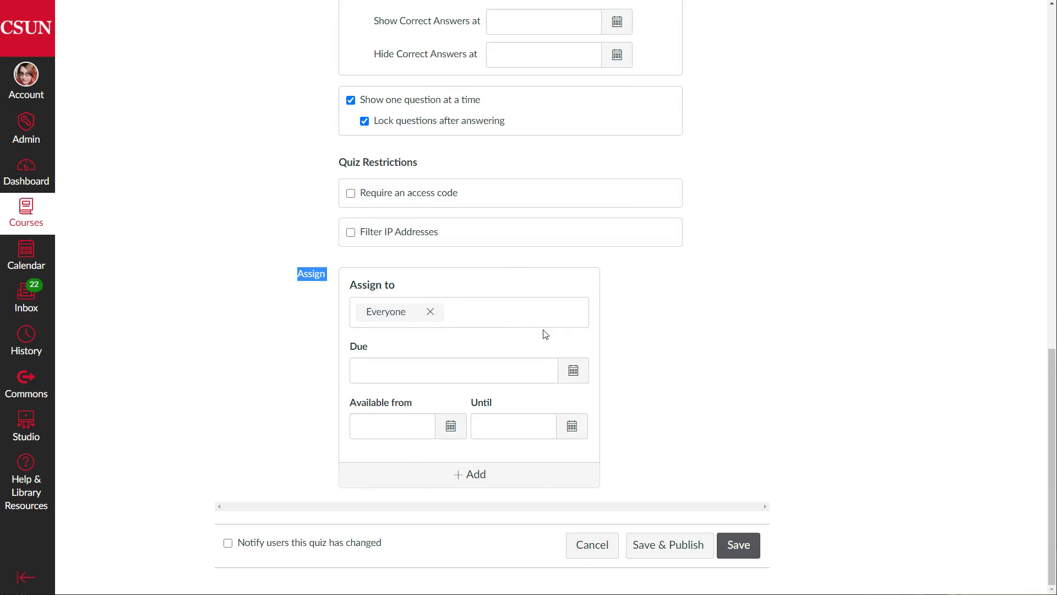
mouse_move(368, 347)
mouse_down()
mouse_move(342, 349)
mouse_move(352, 349)
mouse_up()
click(771, 356)
drag(349, 404, 504, 402)
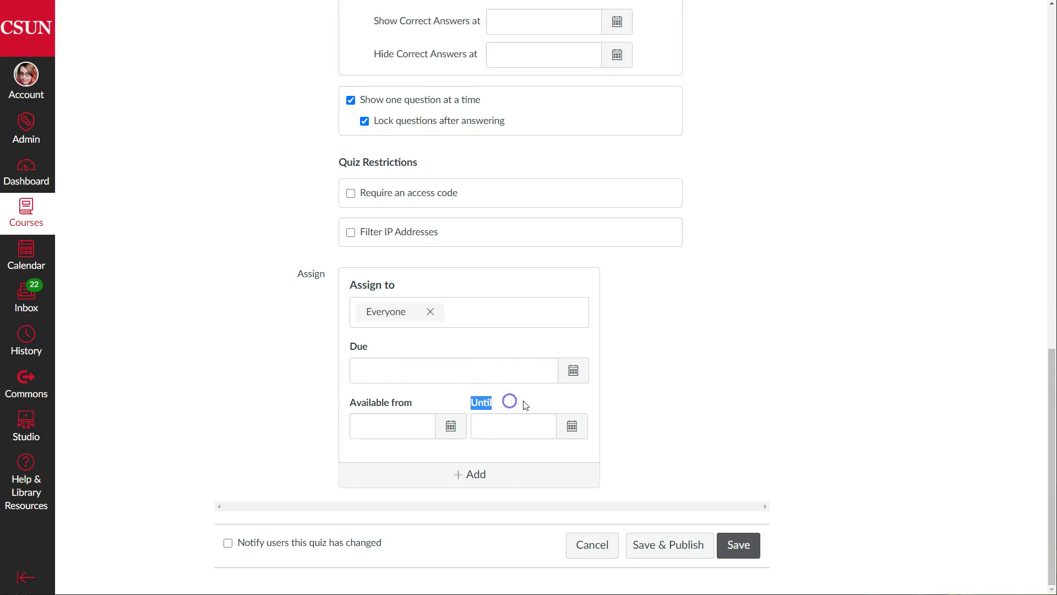
click(675, 378)
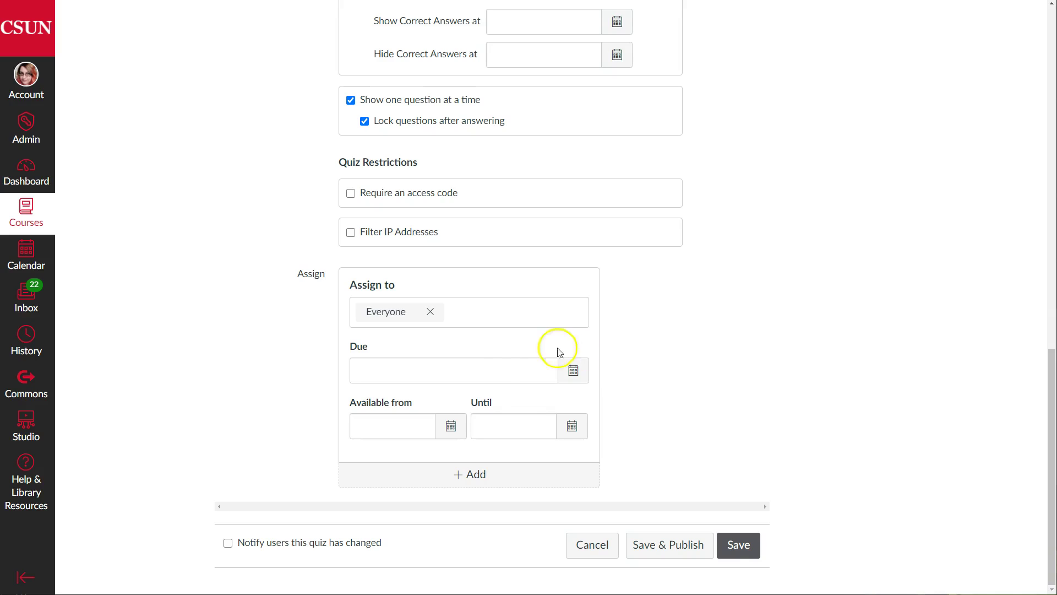
click(491, 368)
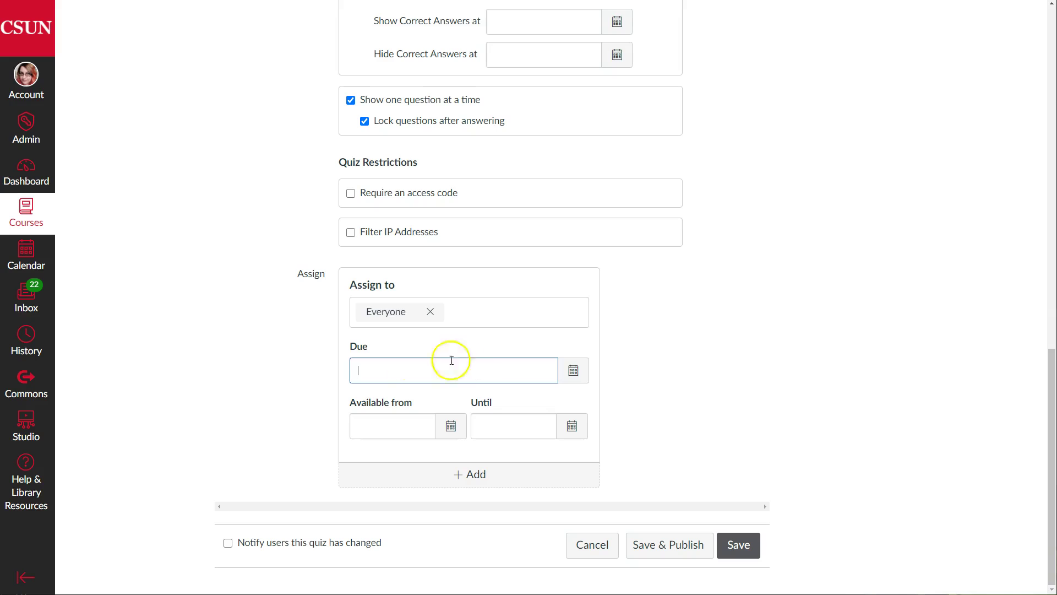
drag(382, 349, 331, 347)
double_click(481, 403)
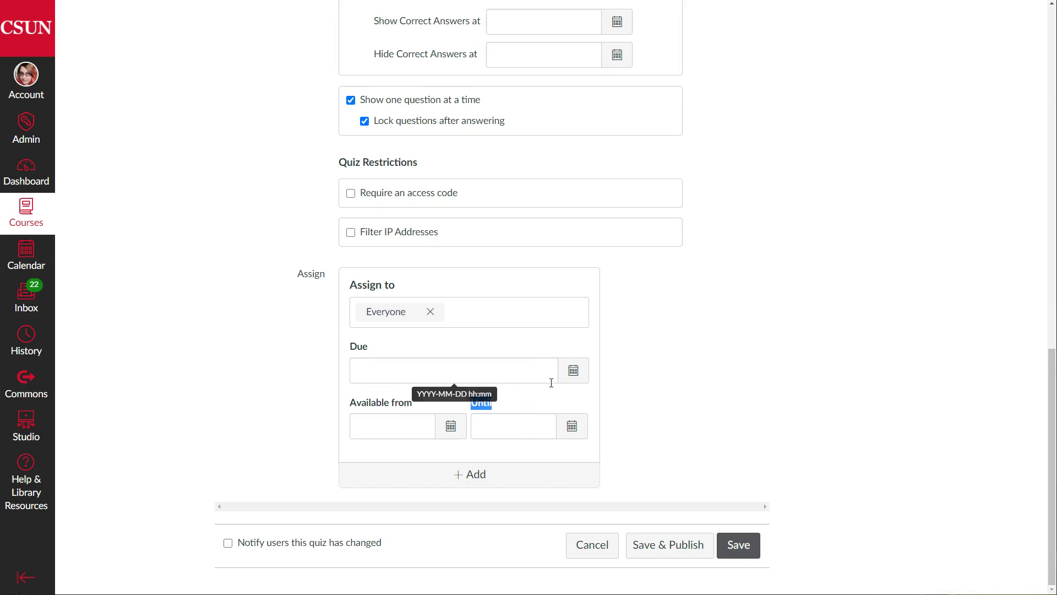
click(656, 350)
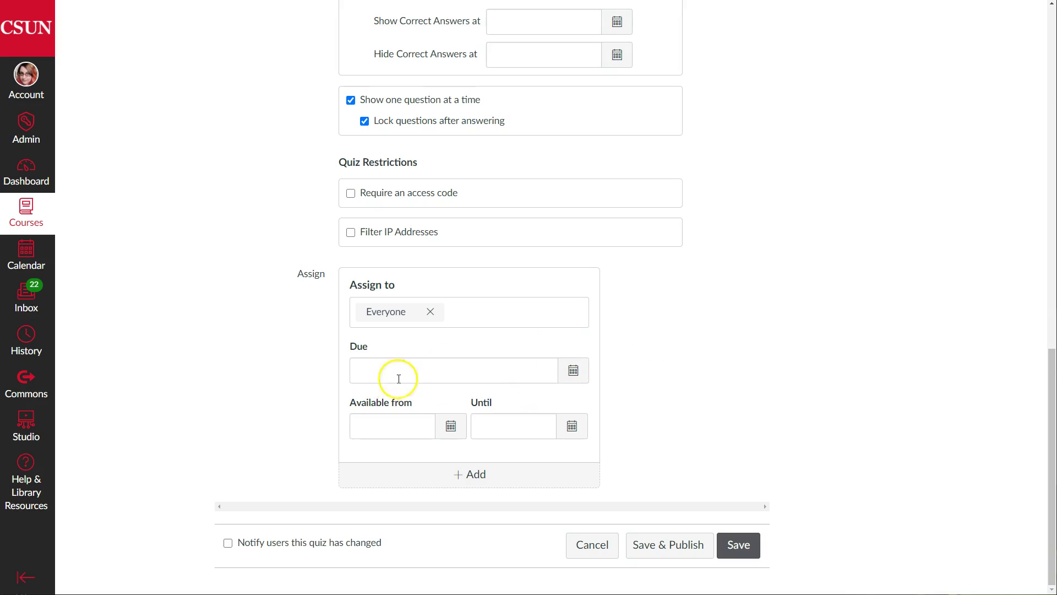
drag(417, 403, 367, 400)
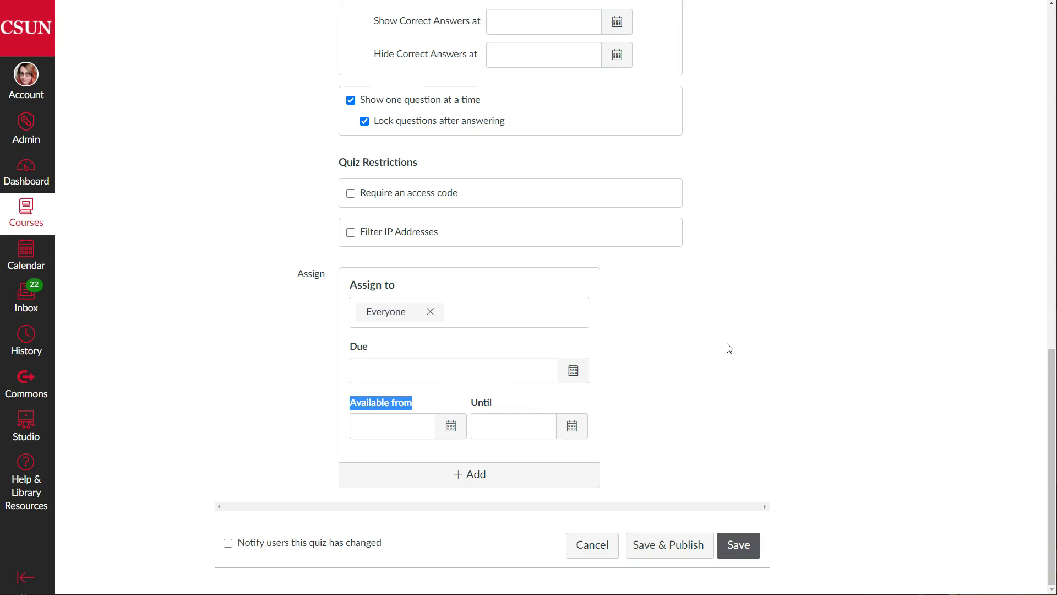
click(731, 346)
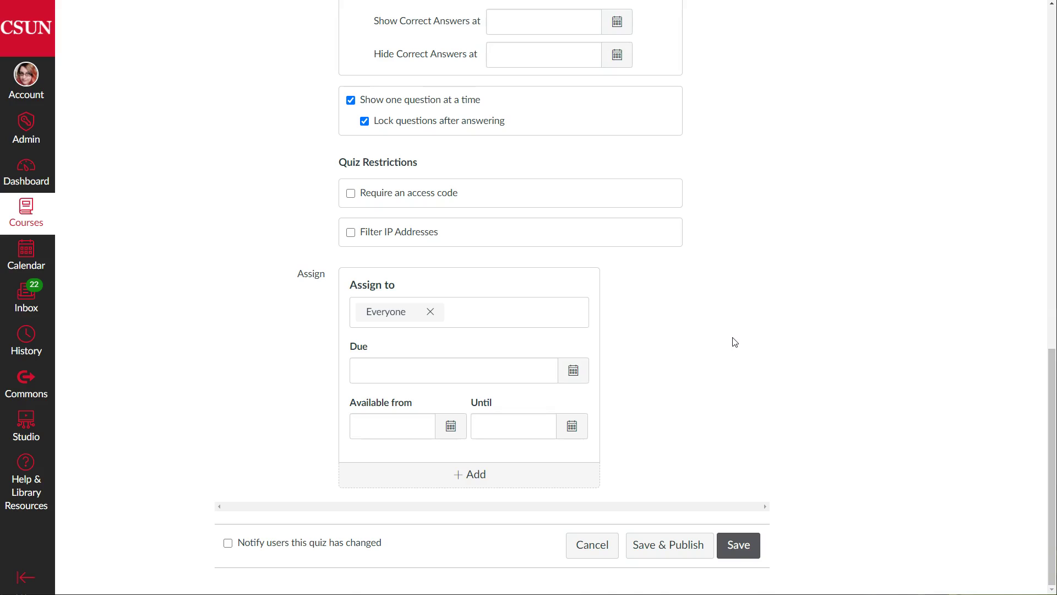
Review the quiz's time limit in the options and return to the availability dates.
scroll(736, 324, up, 8)
click(435, 285)
double_click(435, 285)
click(821, 282)
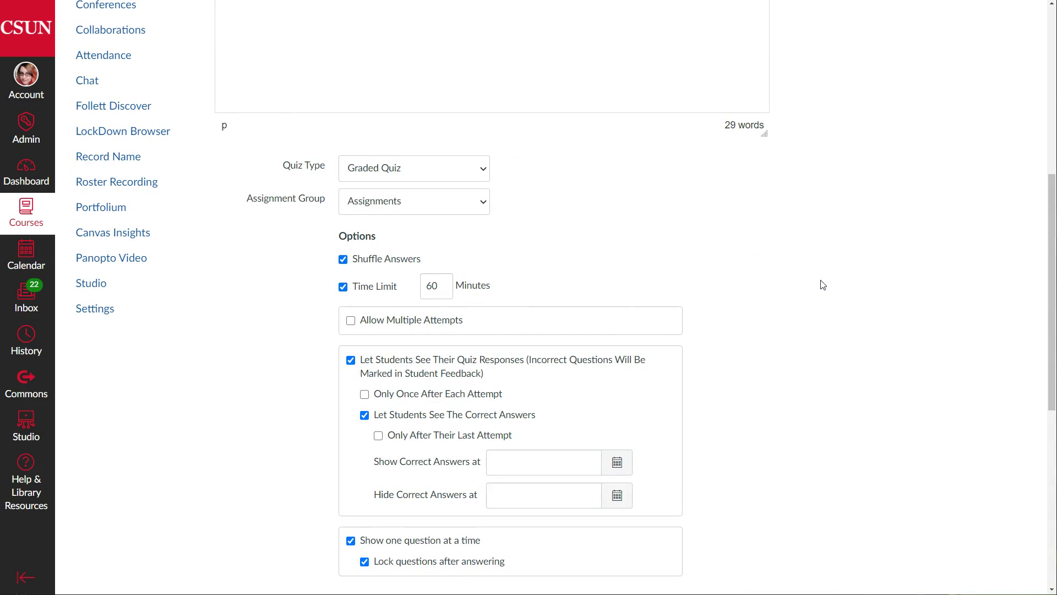
scroll(782, 292, down, 8)
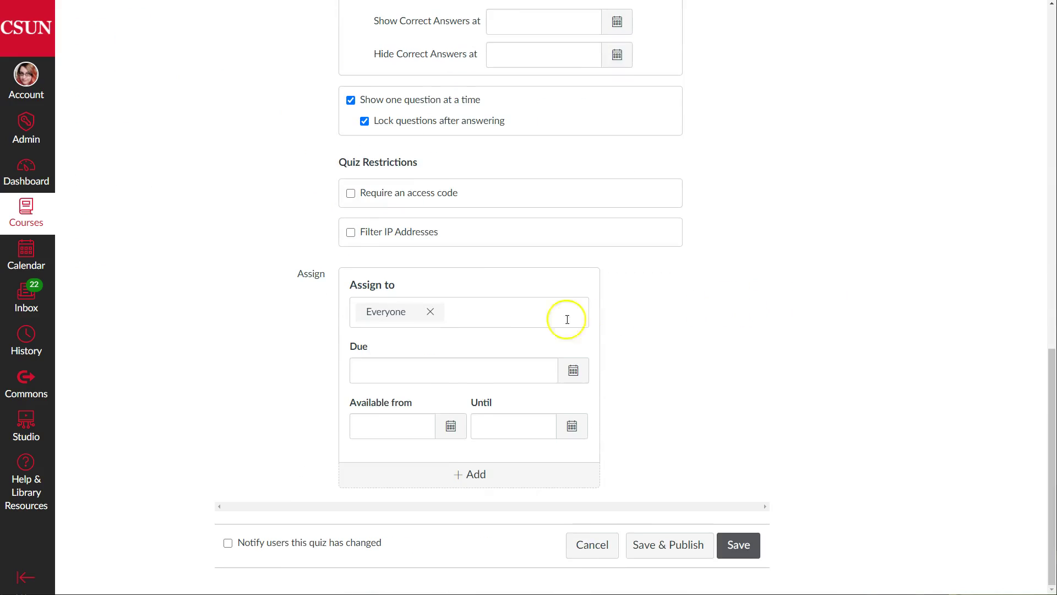
Make the quiz available from Nov 20 12am until Nov 20 11:59pm.
click(450, 426)
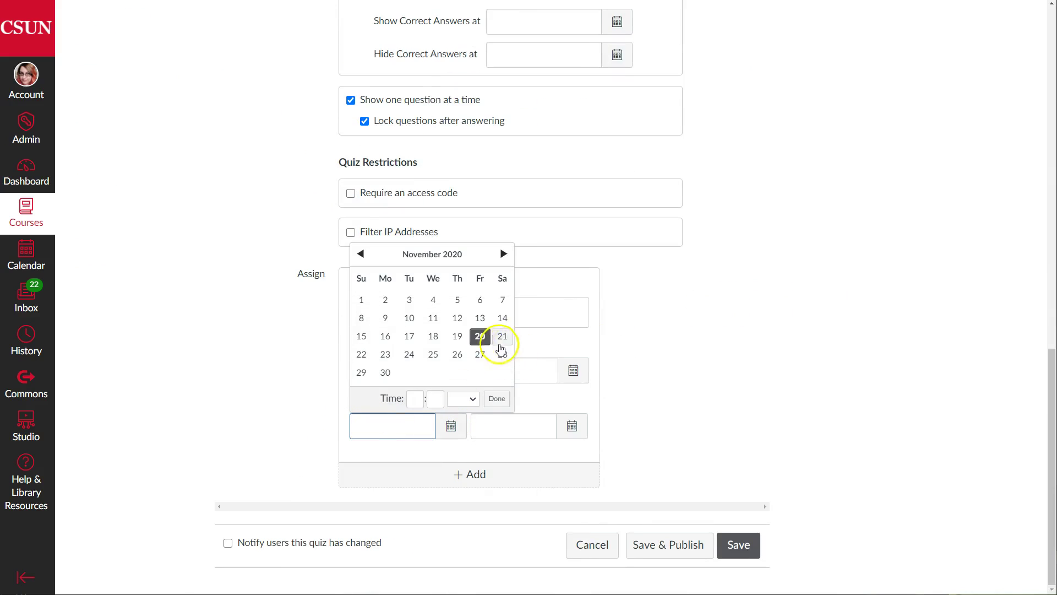
click(479, 343)
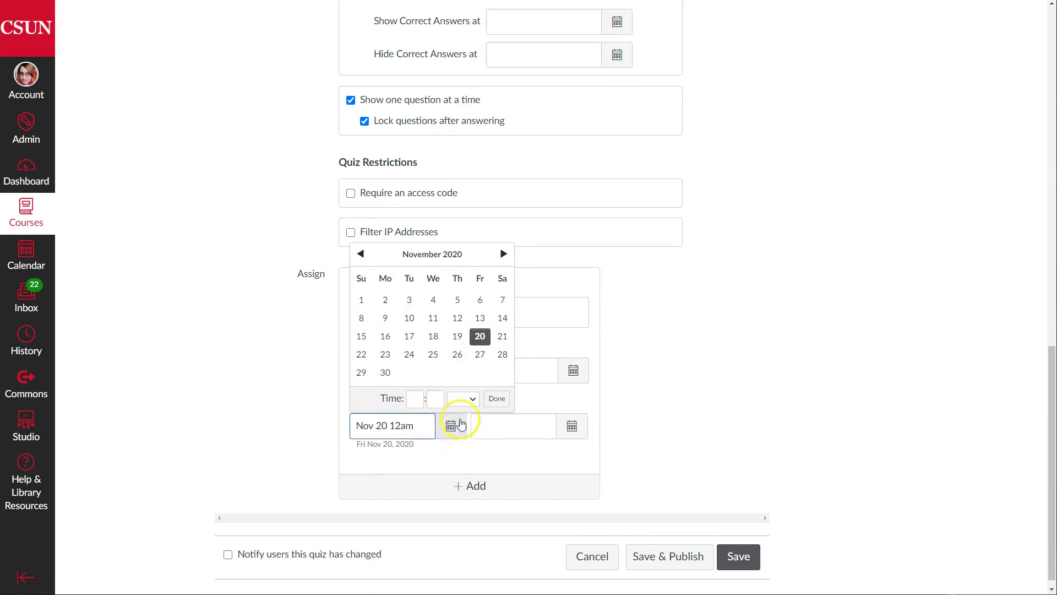
click(495, 400)
click(572, 428)
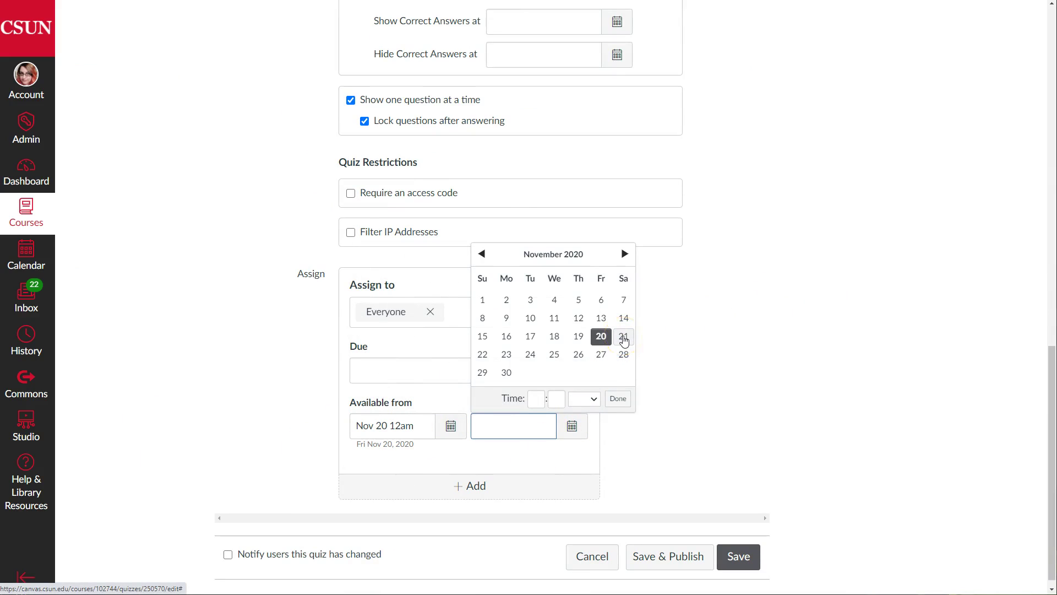
click(600, 336)
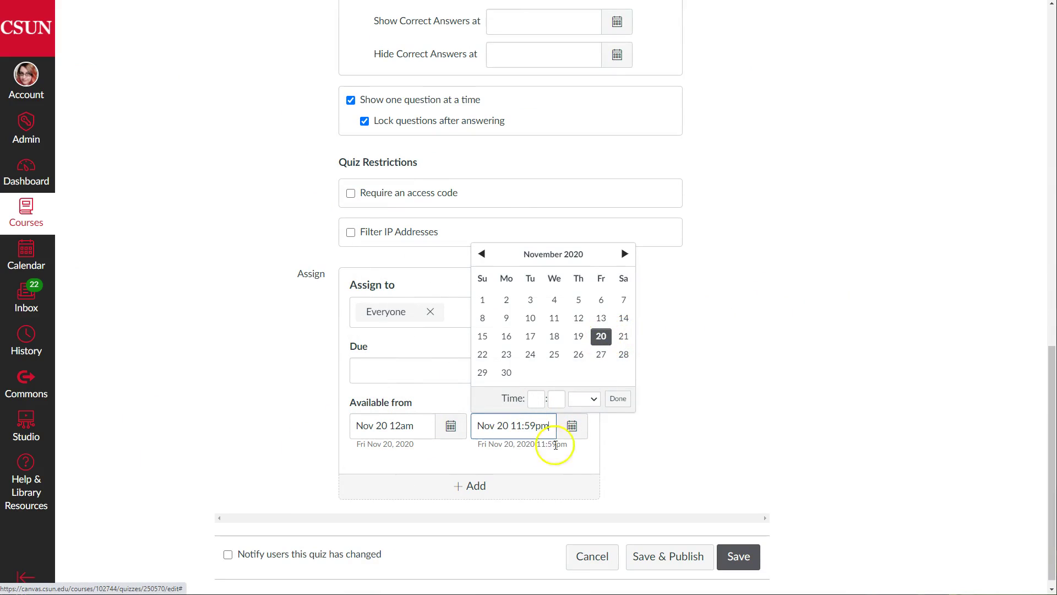
click(647, 441)
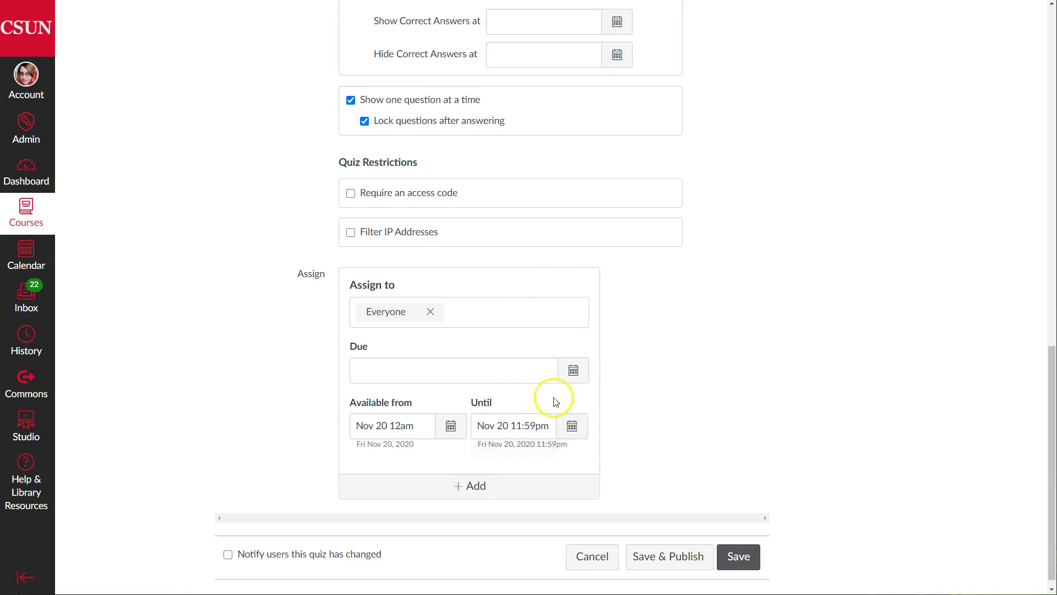
Set the quiz's due date to Nov 20 11:59pm.
click(573, 380)
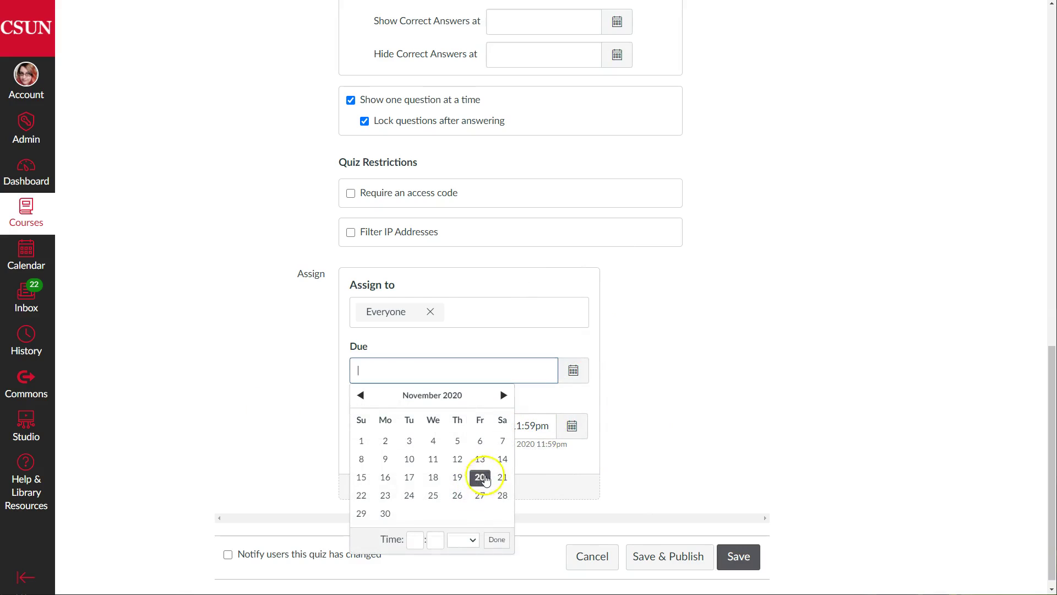
click(479, 477)
click(760, 435)
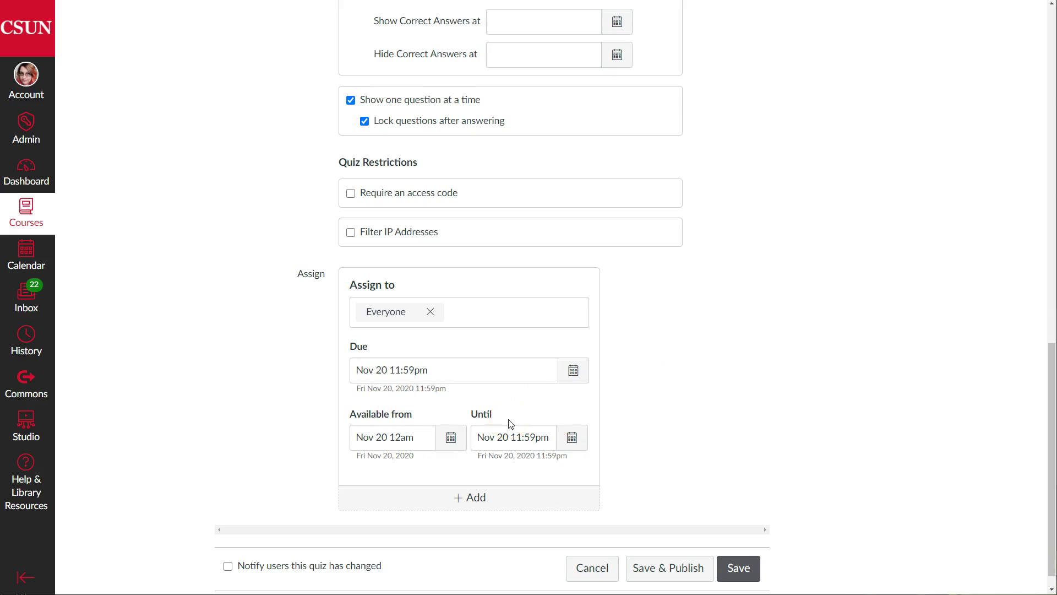
Review all the quiz options, restrictions and assigned dates before saving.
scroll(523, 396, up, 8)
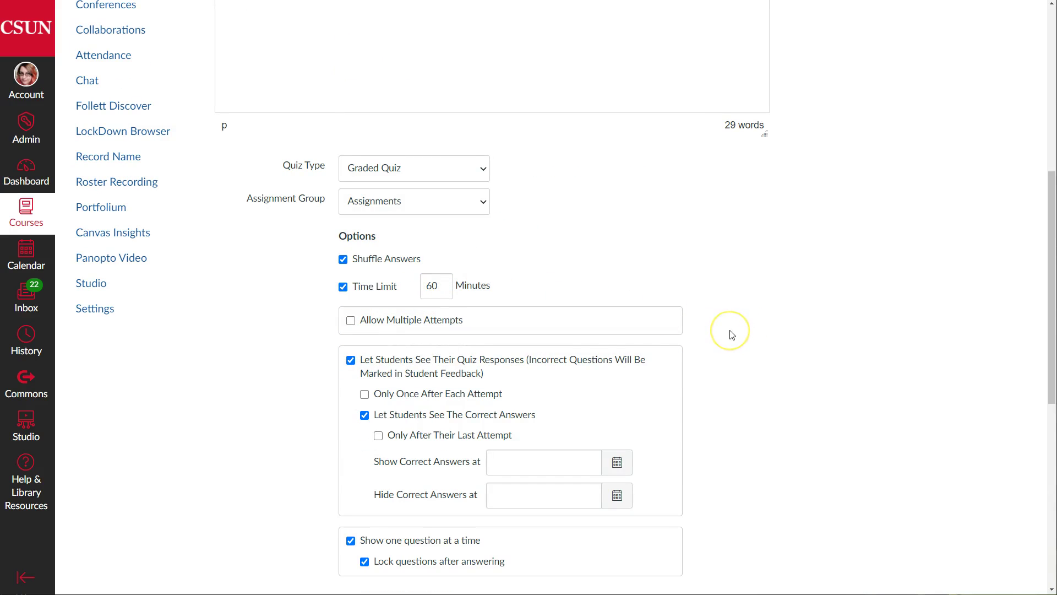
scroll(733, 335, down, 8)
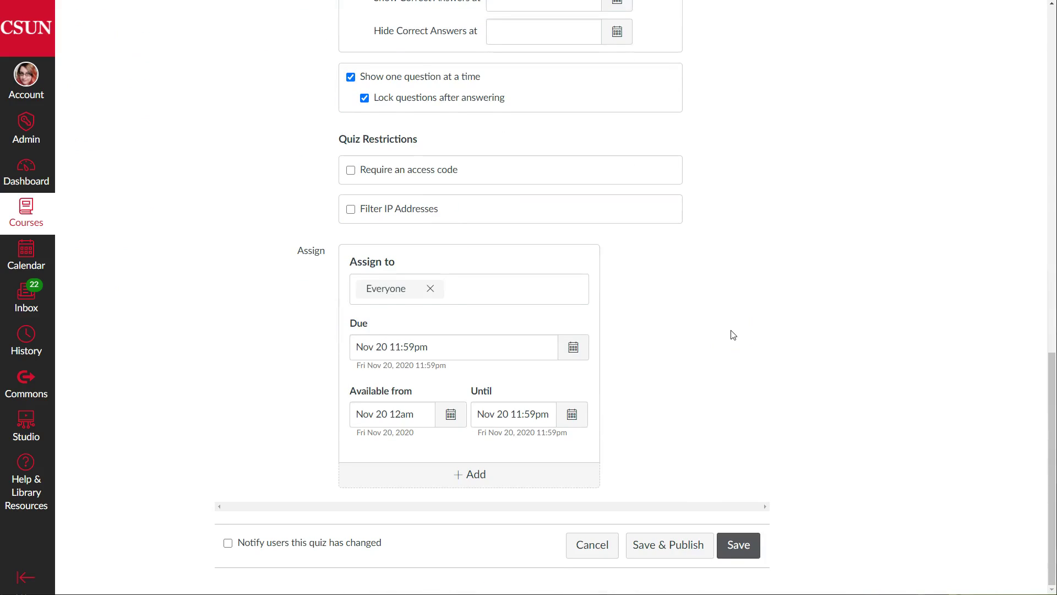
scroll(734, 333, up, 9)
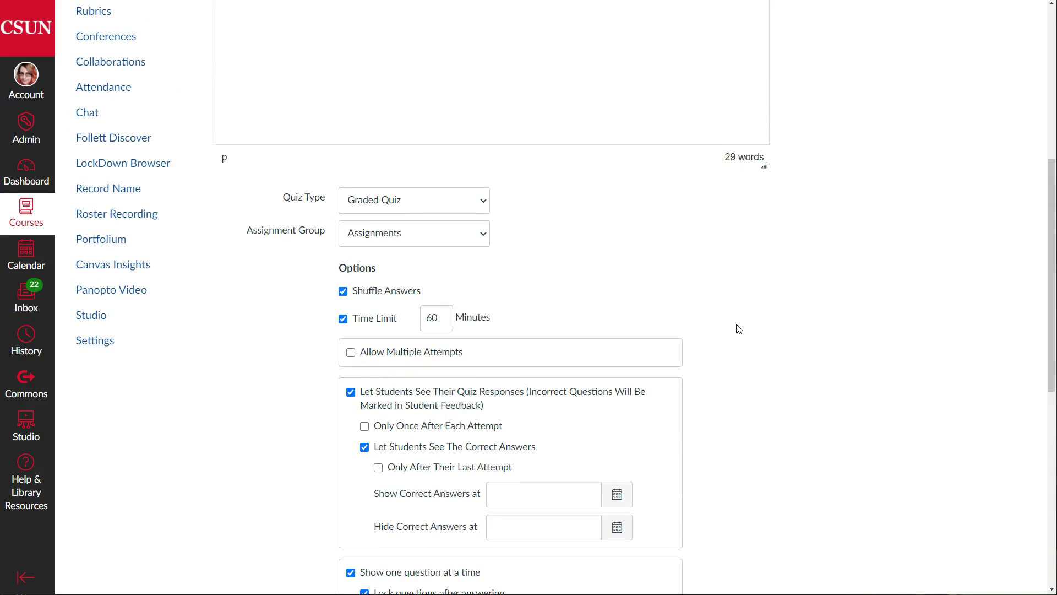
scroll(738, 329, down, 9)
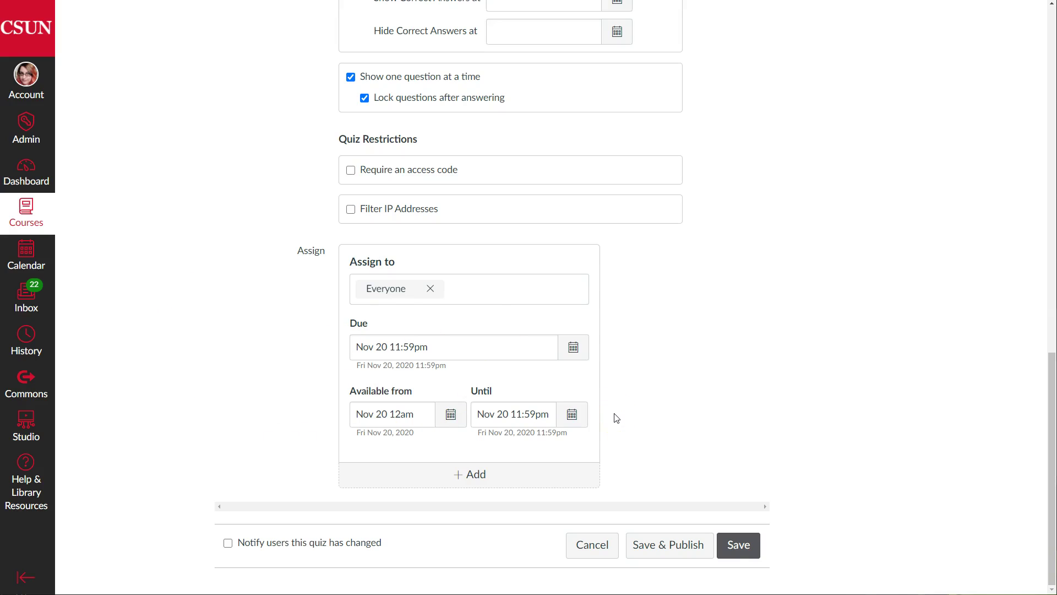
scroll(618, 415, up, 8)
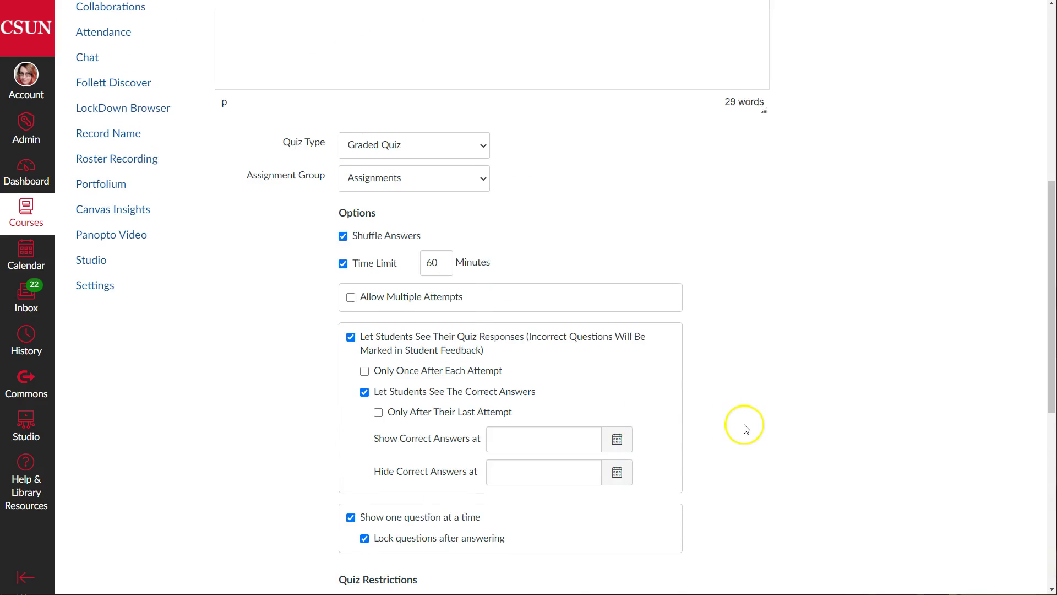
scroll(745, 429, down, 6)
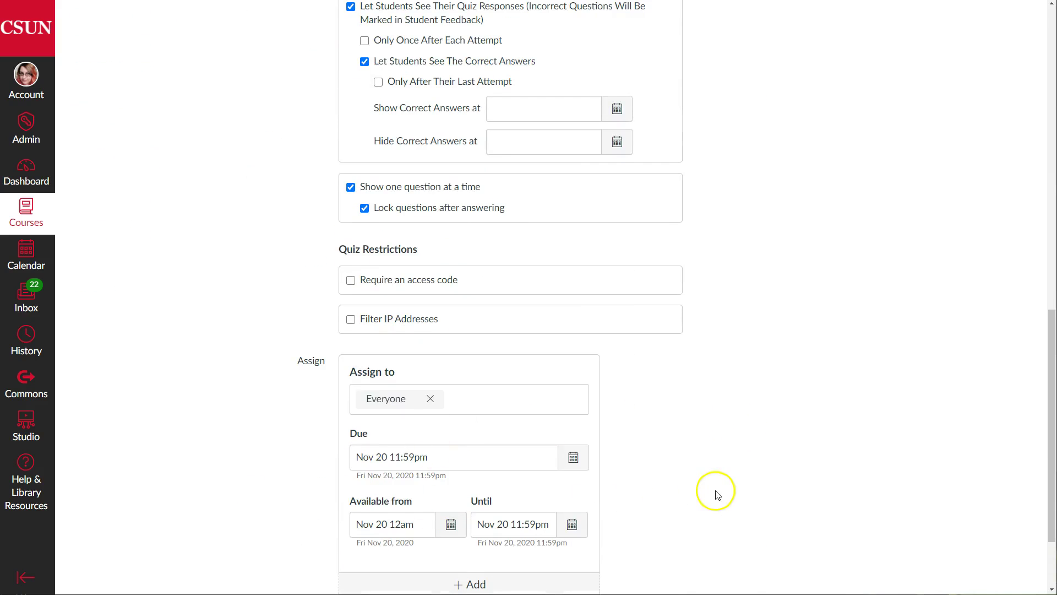
scroll(718, 495, down, 2)
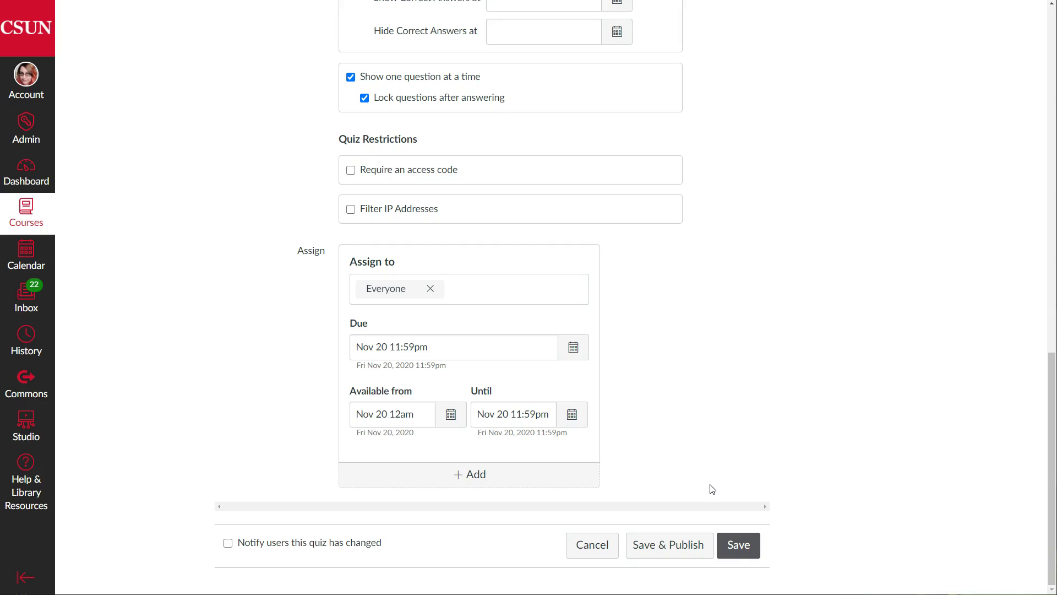
Set the quiz's due date to Nov 20 11am.
click(698, 458)
scroll(698, 461, up, 2)
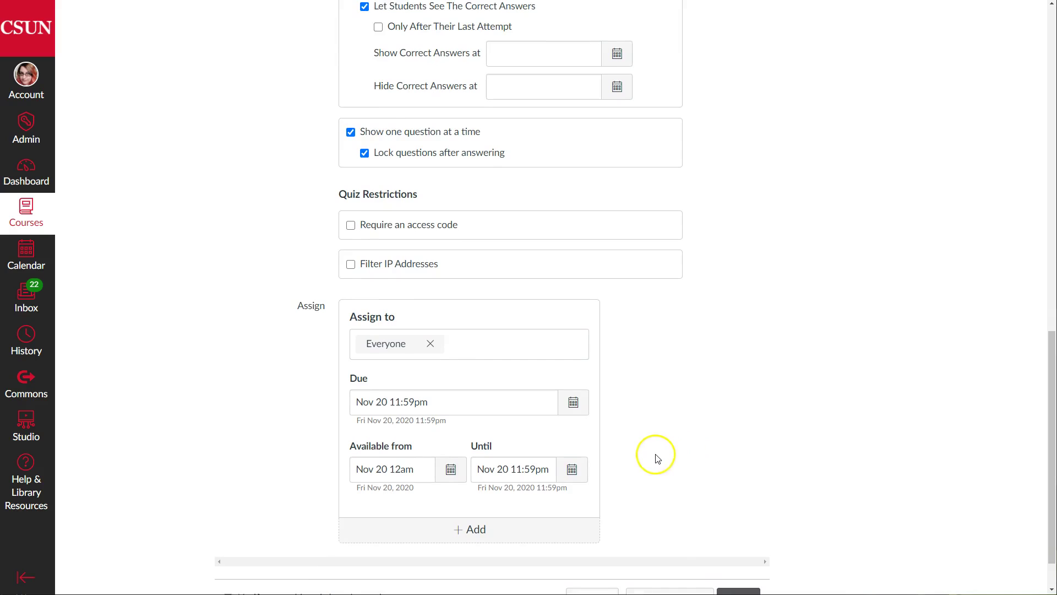
scroll(639, 456, down, 1)
scroll(633, 457, down, 1)
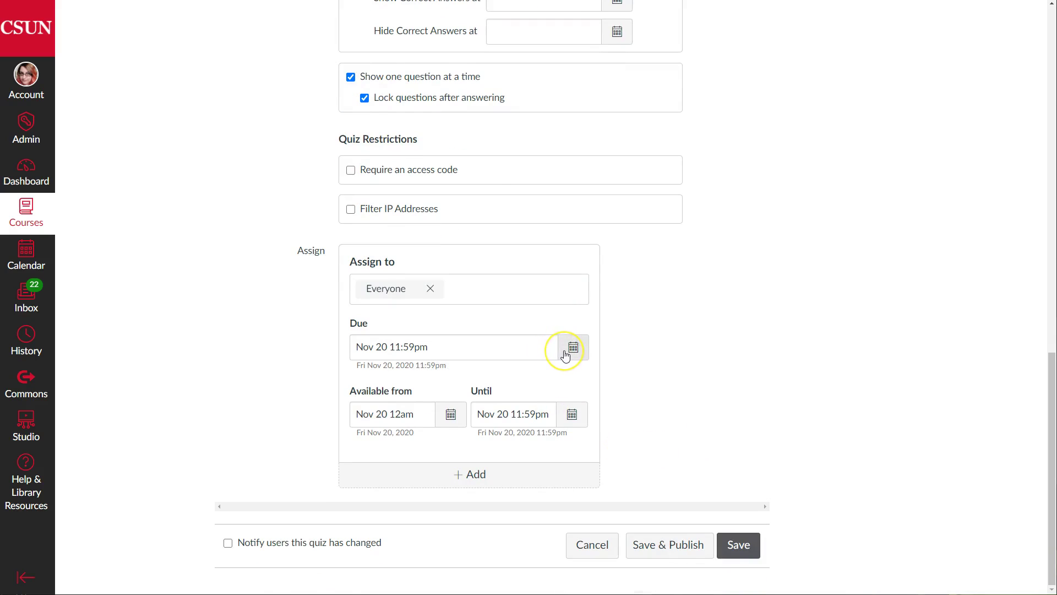
click(565, 355)
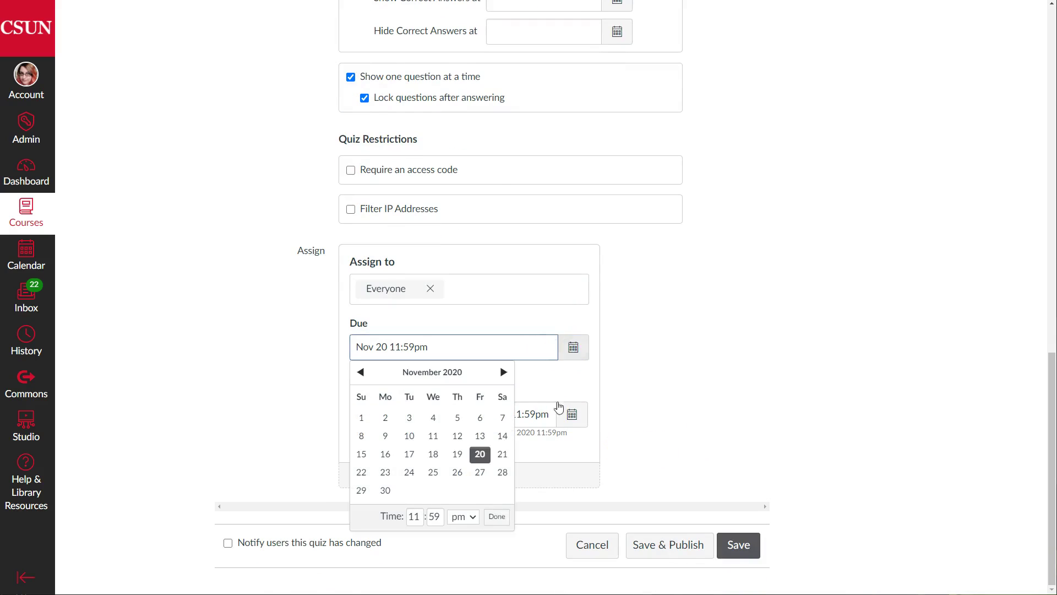
click(427, 336)
drag(430, 345, 392, 347)
text(11am)
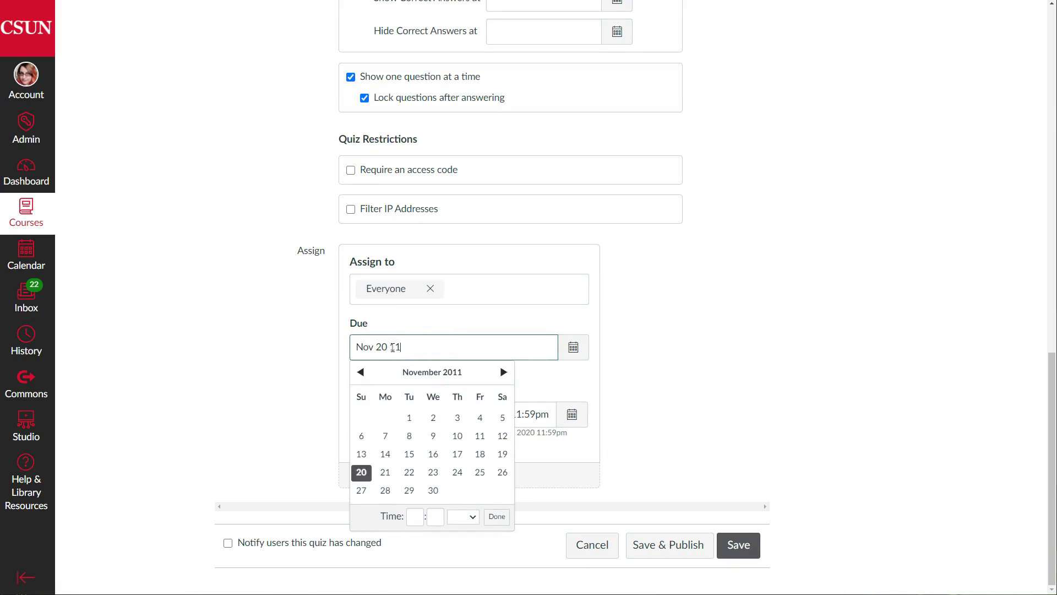
click(644, 342)
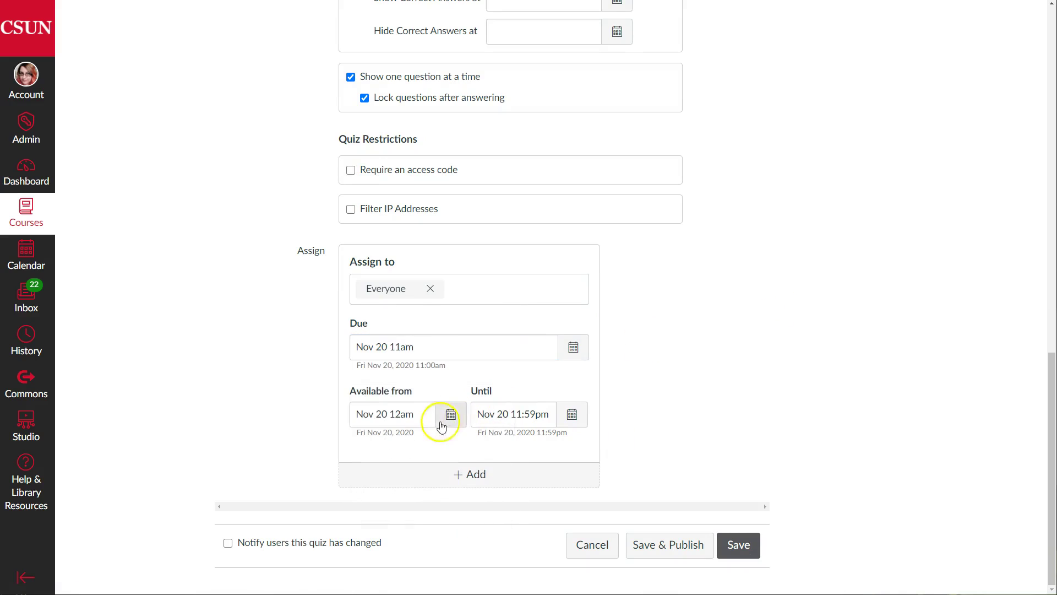
Make the quiz available from Nov 20 10am until Nov 20 11am.
drag(424, 413, 401, 414)
click(401, 413)
key(BackSpace)
text(0)
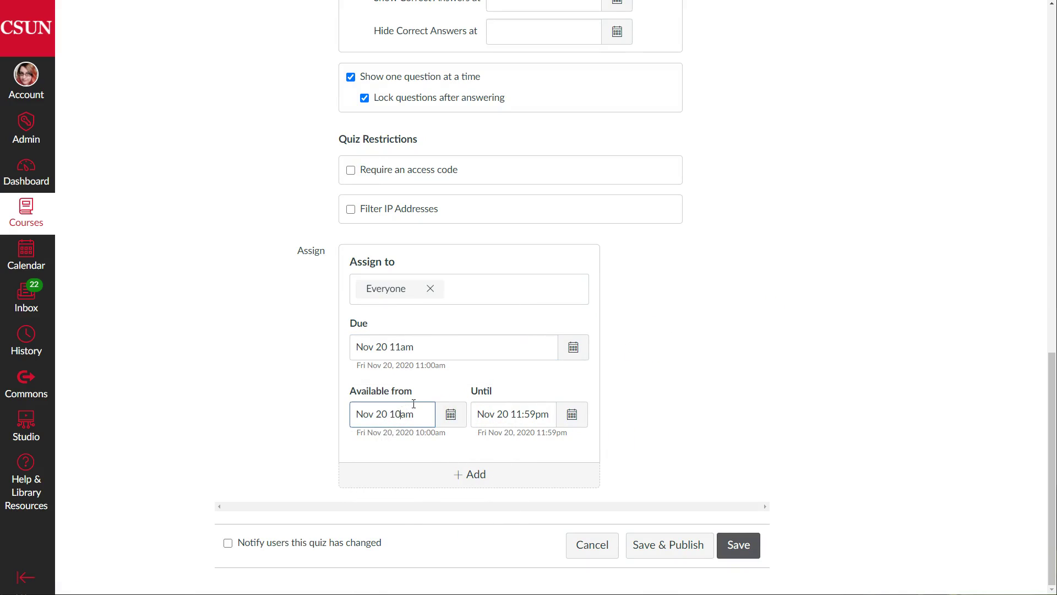
click(529, 413)
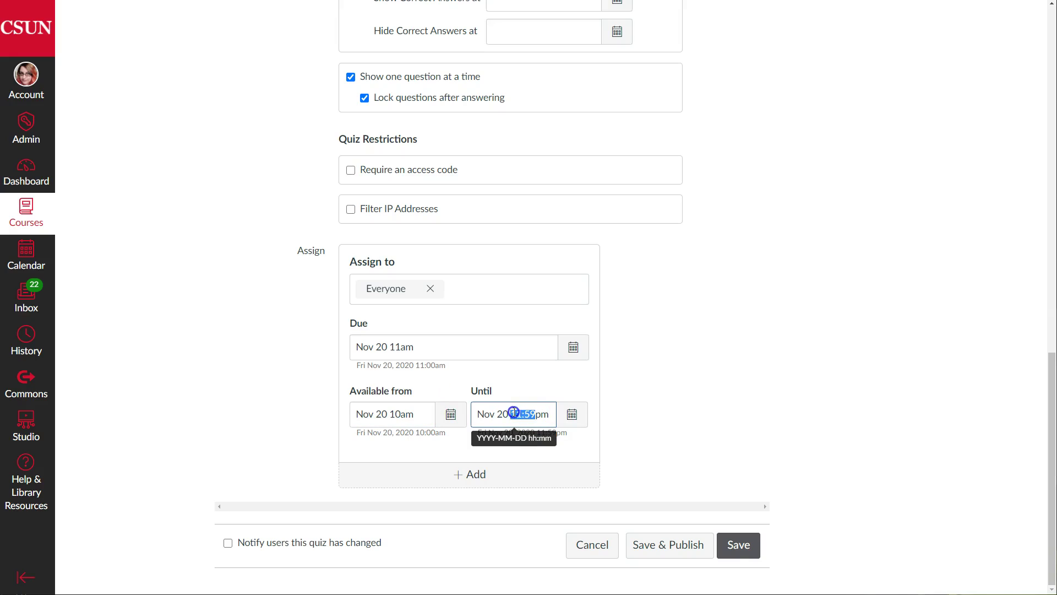
click(533, 413)
drag(541, 414, 522, 414)
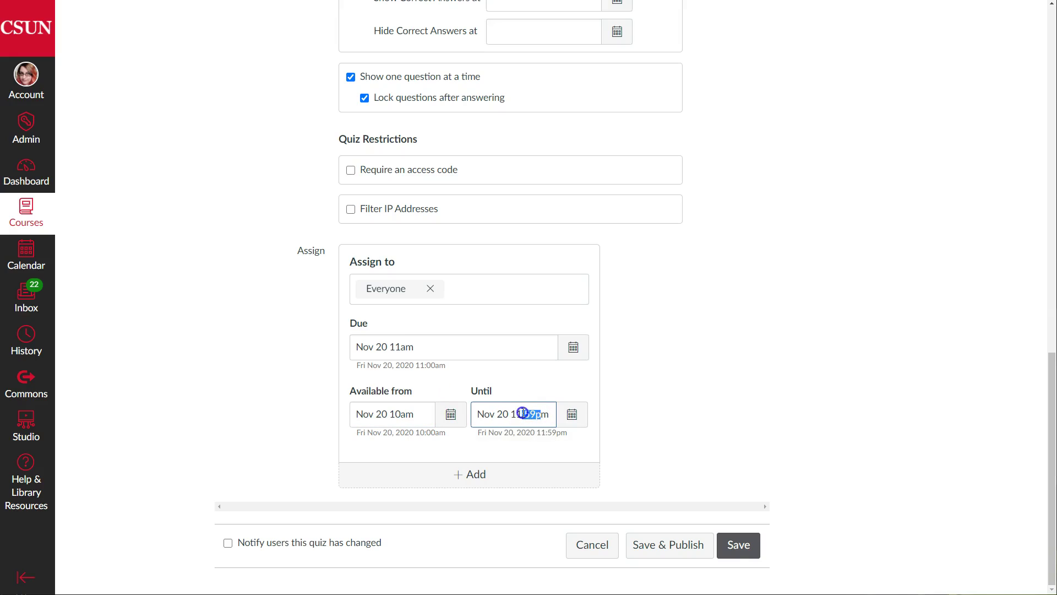
text(a)
click(683, 361)
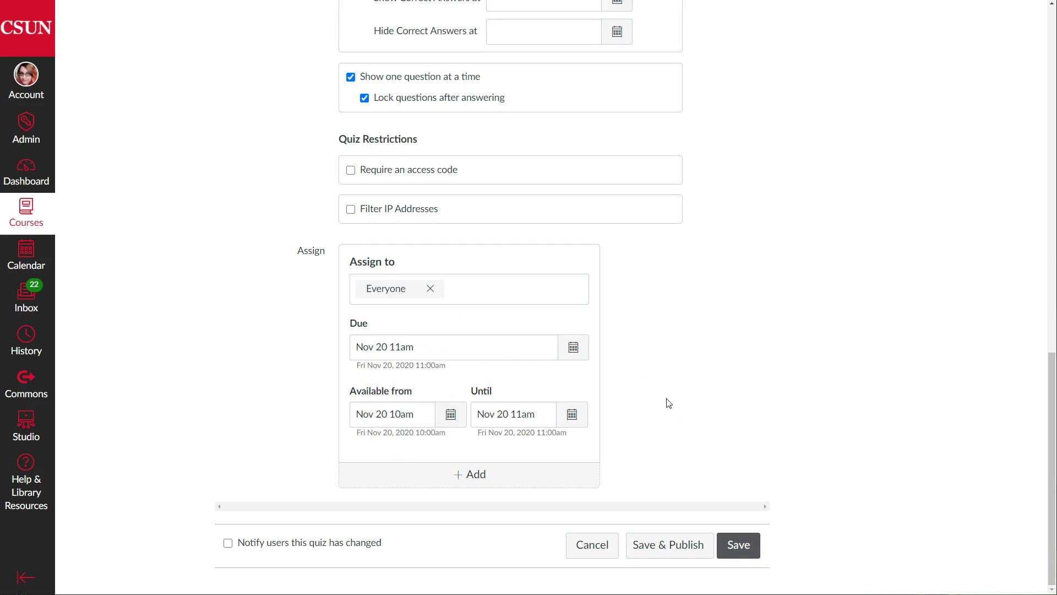
Compare the quiz's time limit with its due time and availability window.
scroll(678, 399, up, 9)
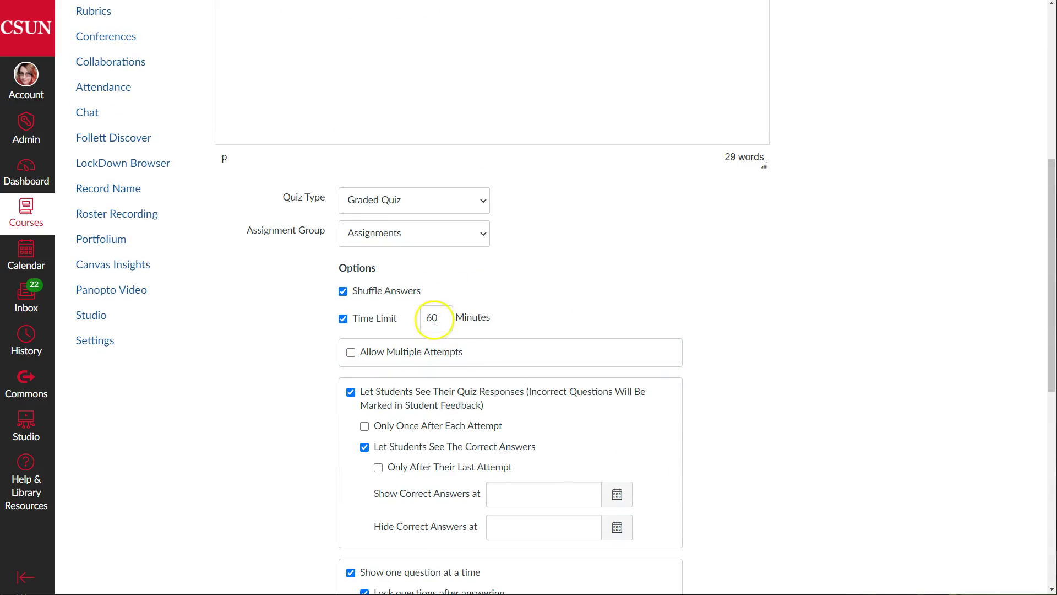
scroll(785, 408, down, 4)
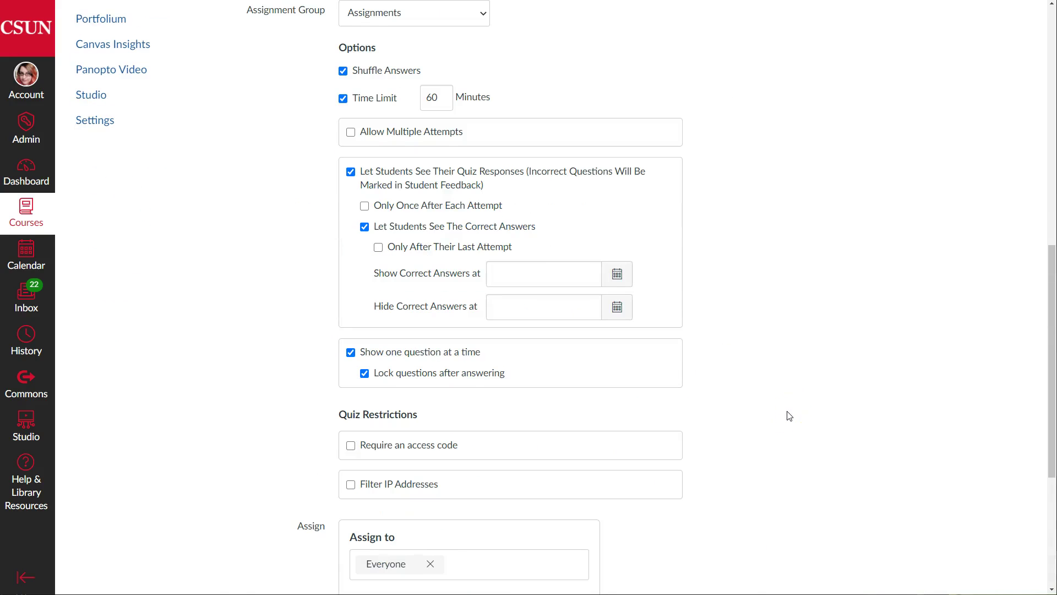
scroll(790, 415, down, 4)
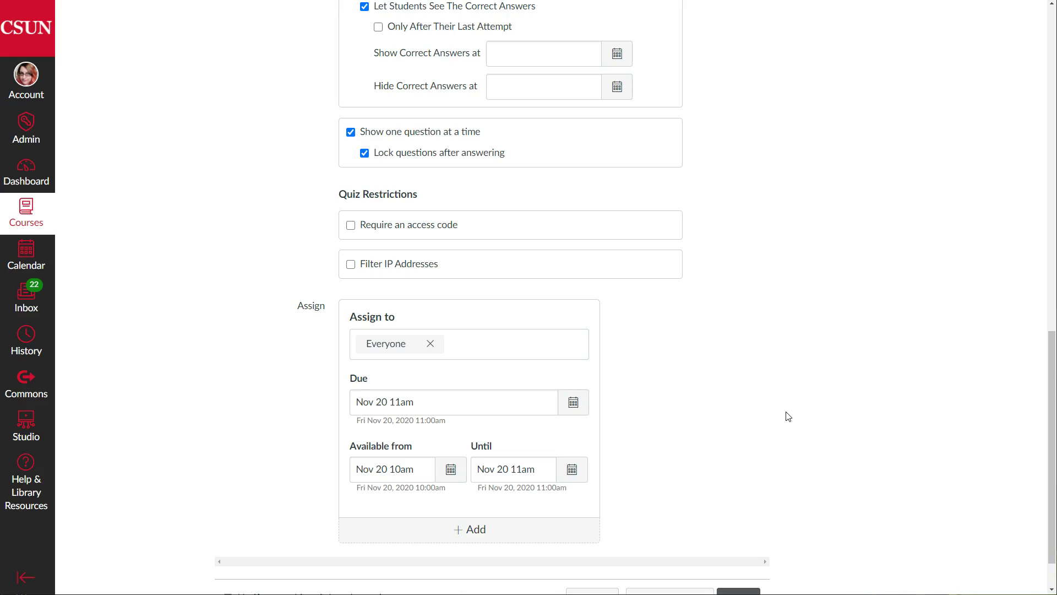
scroll(779, 413, up, 7)
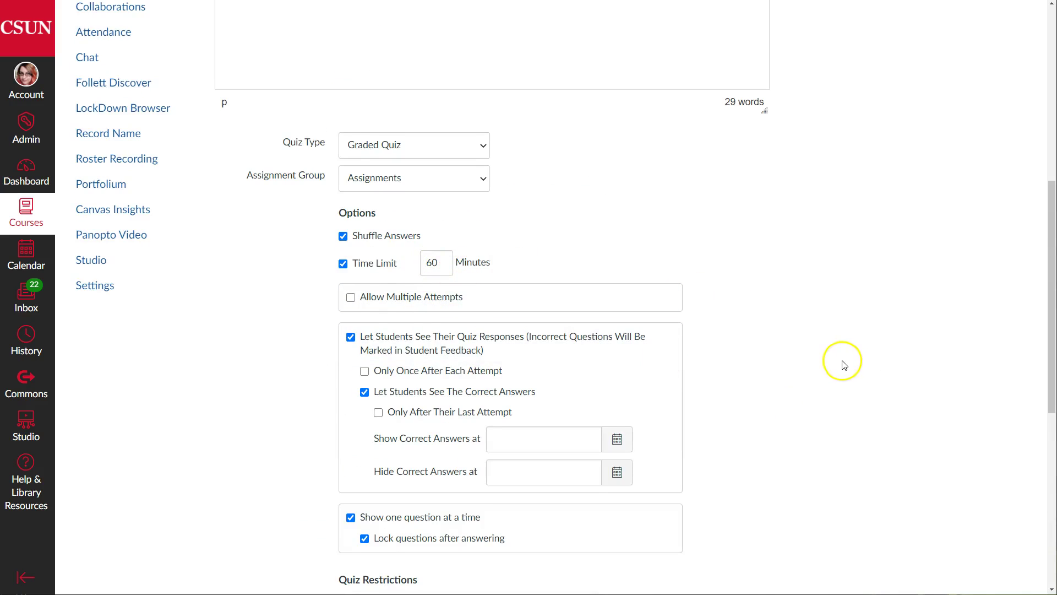
scroll(845, 365, down, 8)
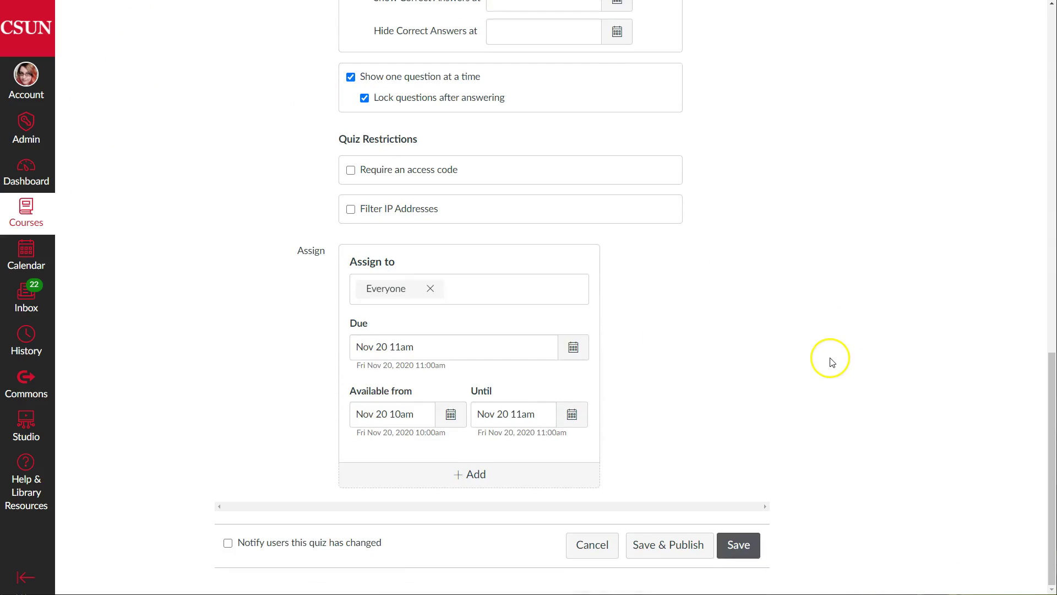
triple_click(496, 395)
click(638, 401)
double_click(484, 391)
scroll(733, 419, up, 4)
scroll(733, 418, up, 3)
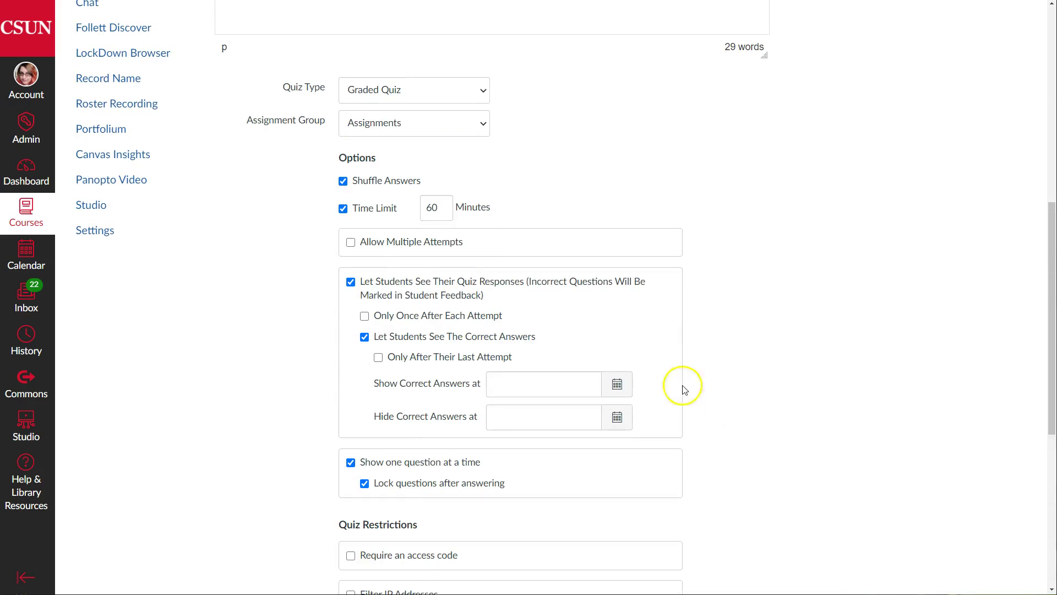
double_click(433, 208)
click(916, 246)
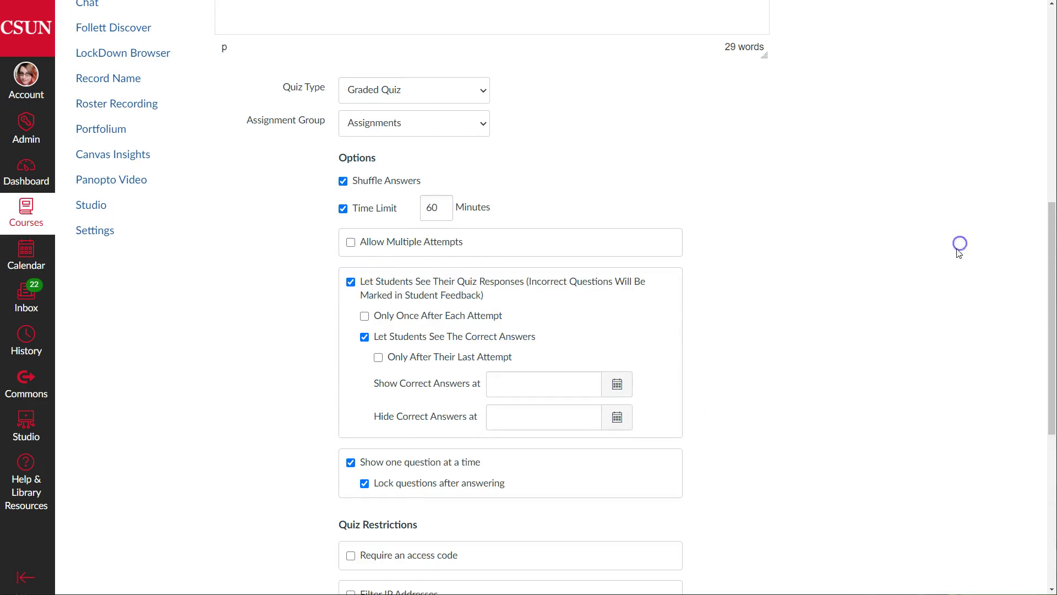
Check the quiz's response, question and restriction options together with the assigned dates and the instructions.
scroll(925, 269, down, 1)
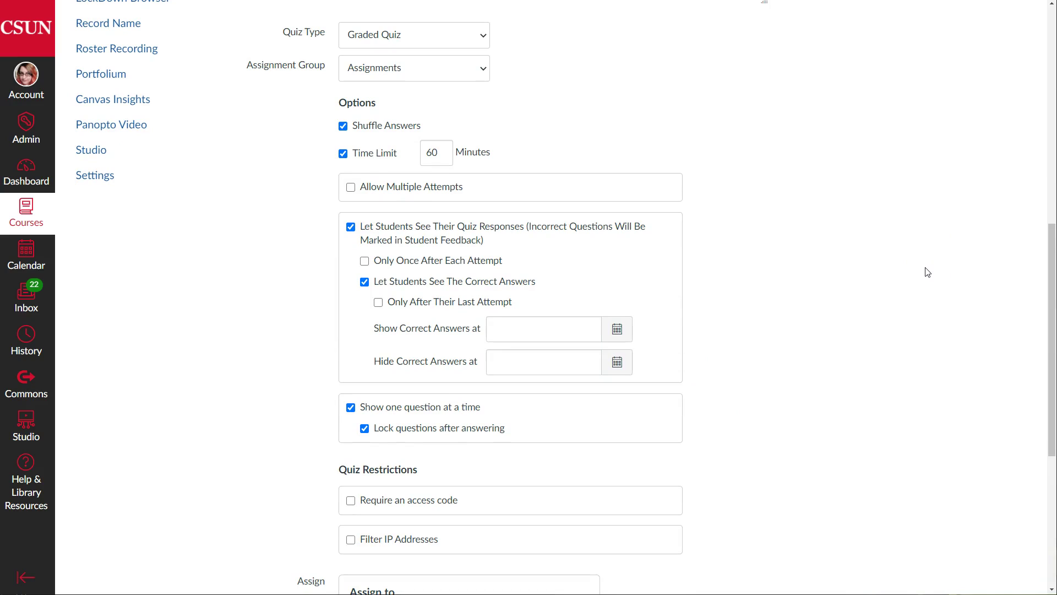
scroll(916, 266, down, 4)
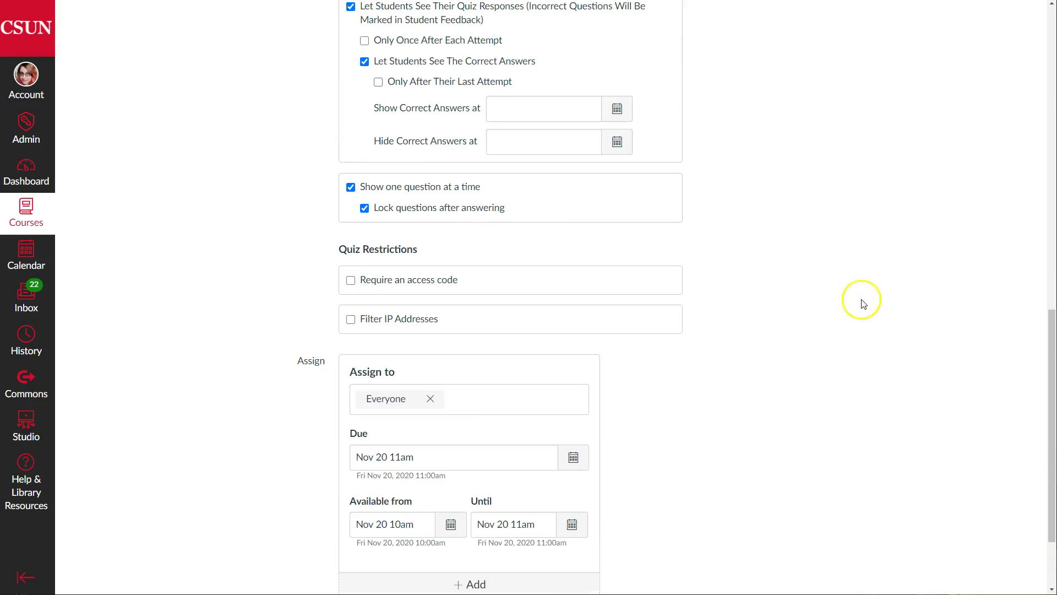
scroll(776, 528, up, 4)
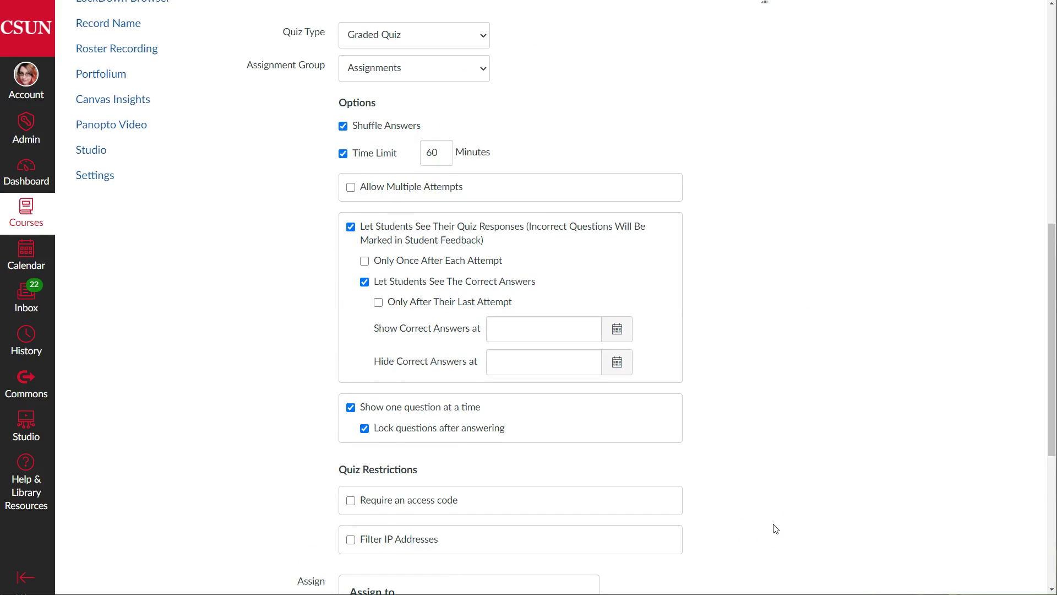
scroll(775, 528, down, 6)
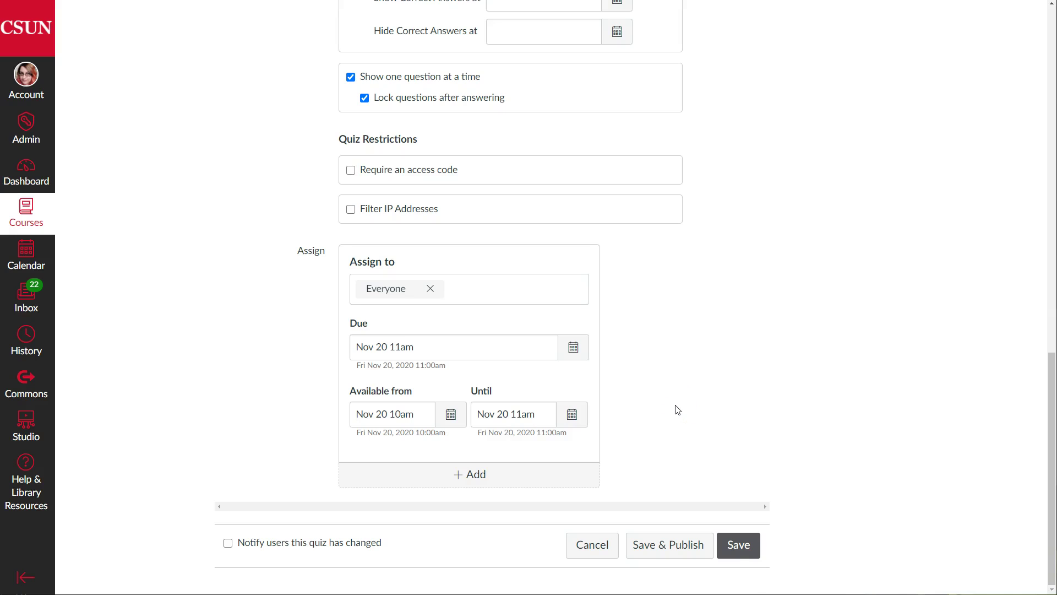
scroll(658, 400, up, 7)
scroll(737, 421, up, 3)
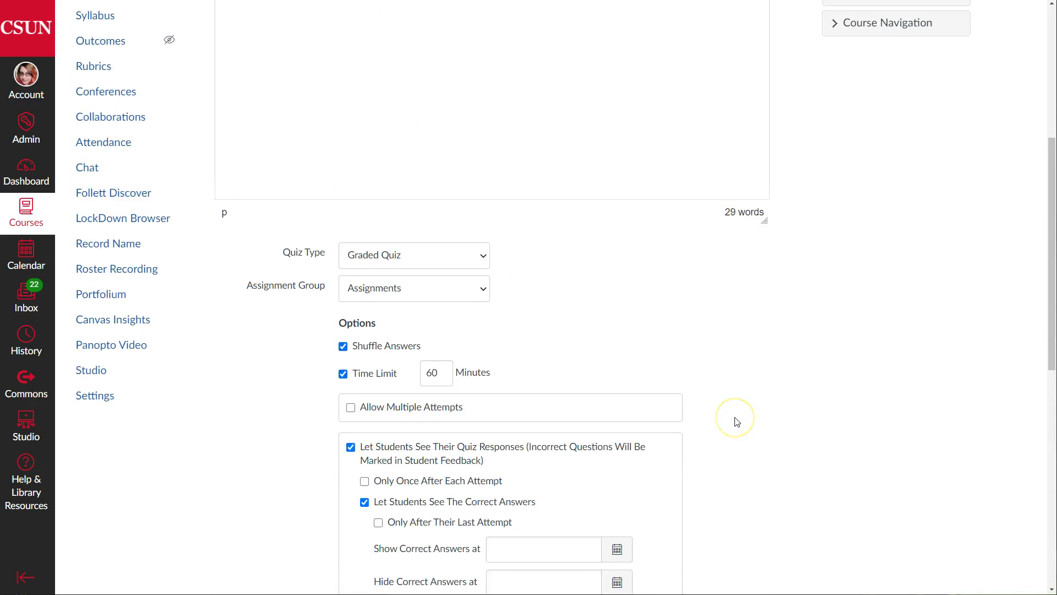
scroll(737, 422, down, 10)
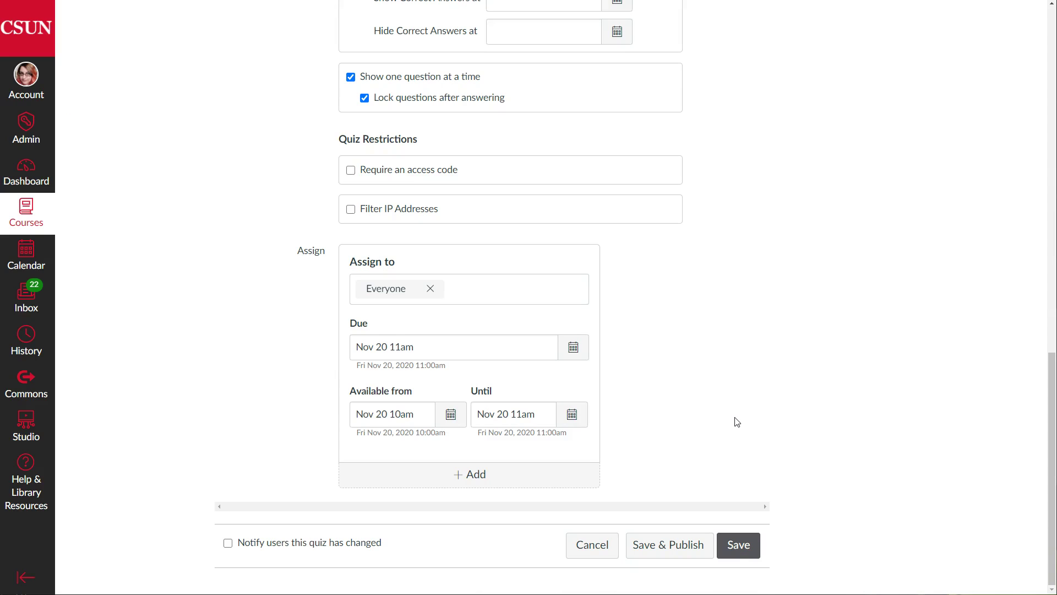
scroll(738, 421, up, 15)
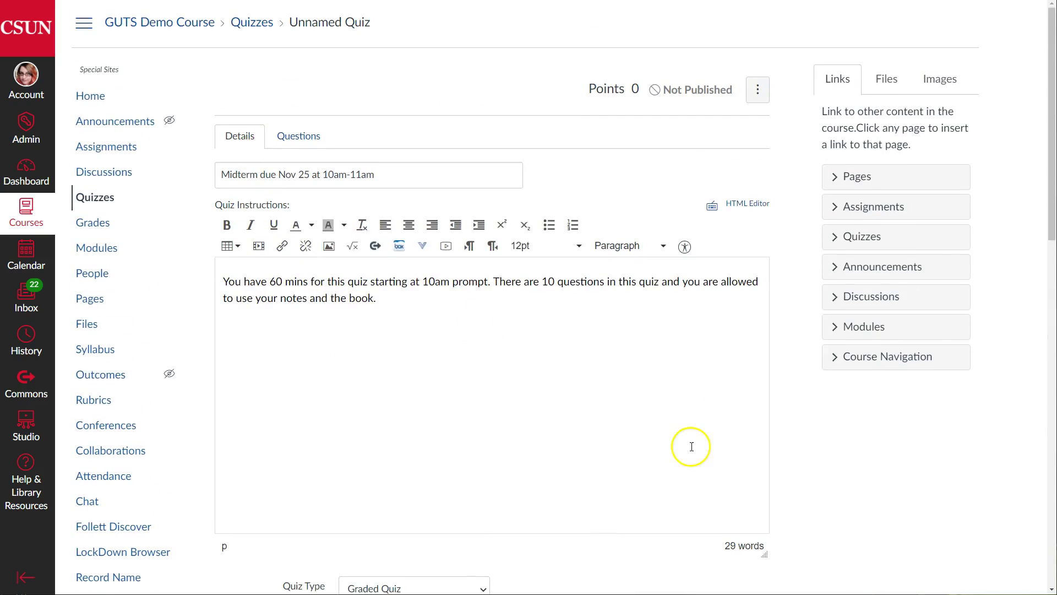
scroll(689, 444, down, 15)
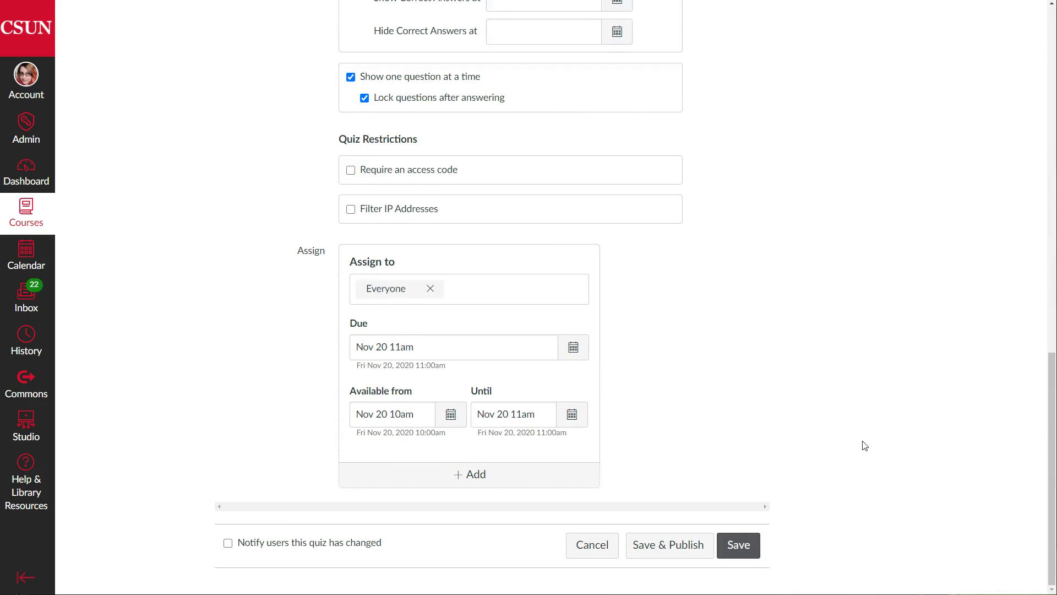
View the quiz's questions section and return to the quiz details.
scroll(864, 445, up, 15)
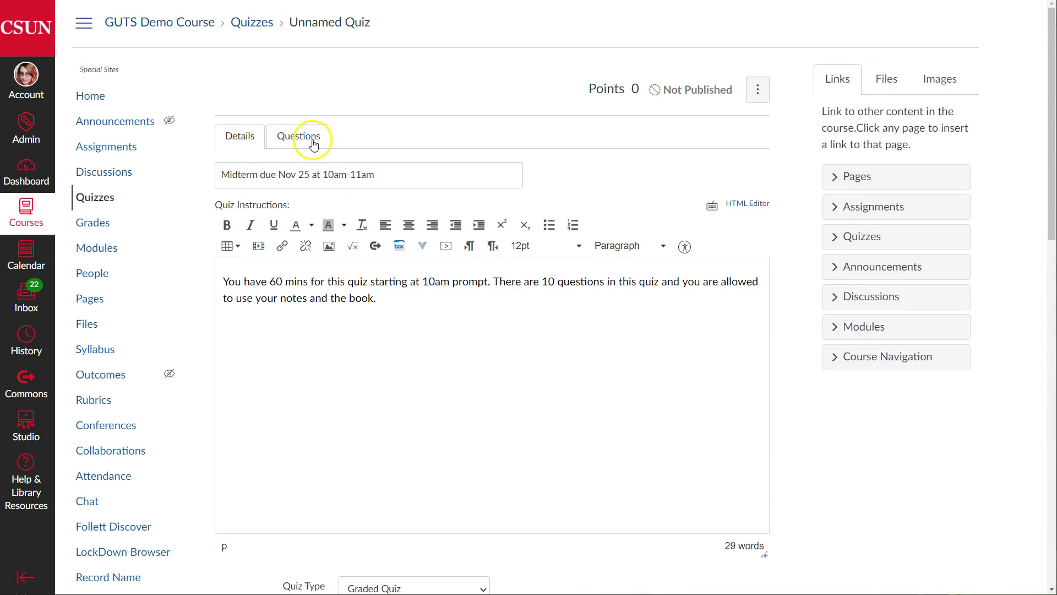
click(313, 142)
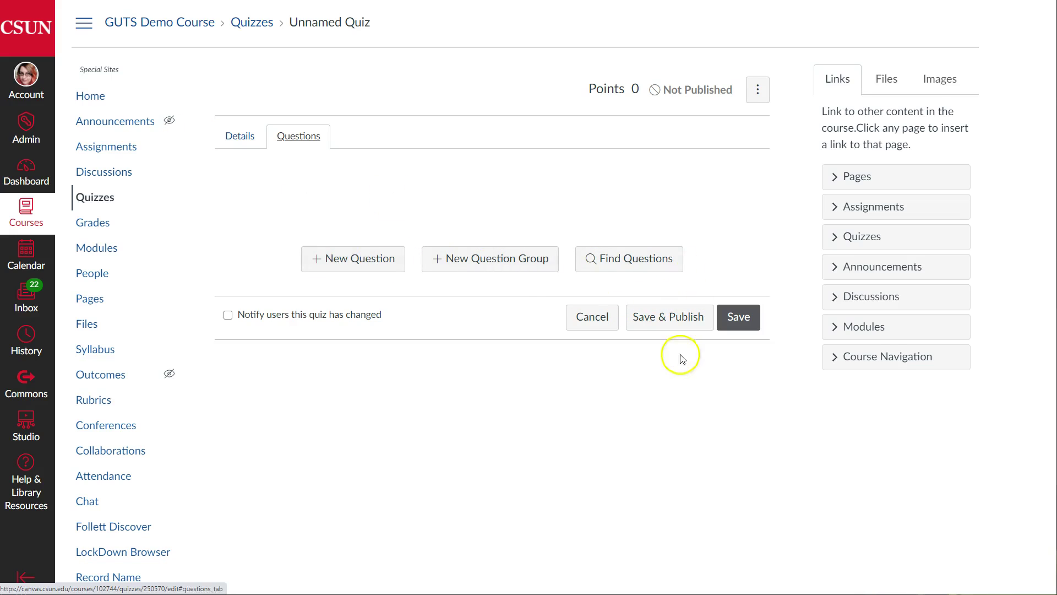
click(238, 135)
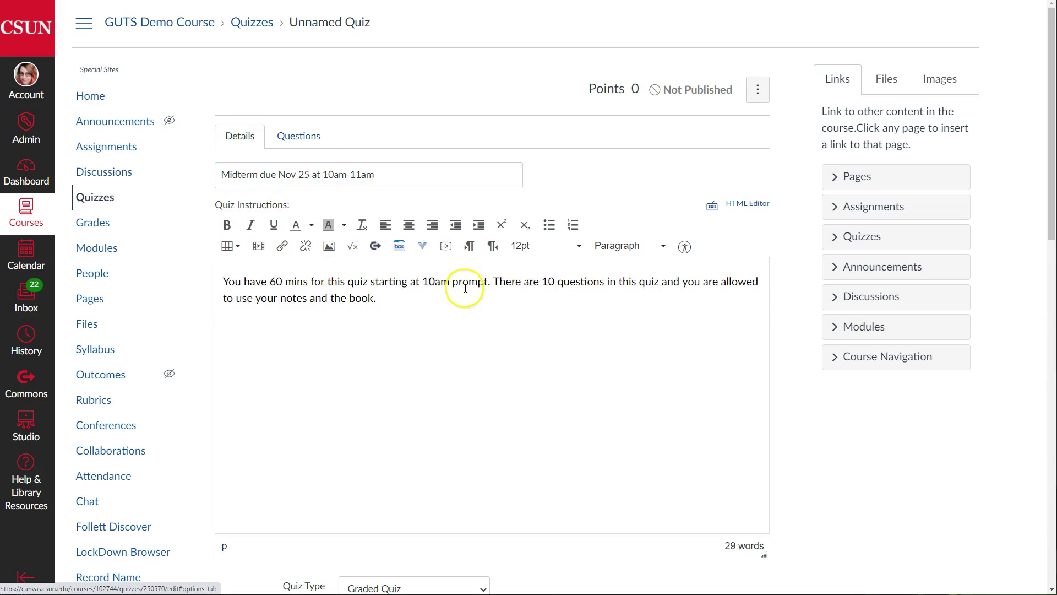
Review the complete quiz details, from the title and instructions through the options to the assigned dates and saving choices.
scroll(691, 344, down, 15)
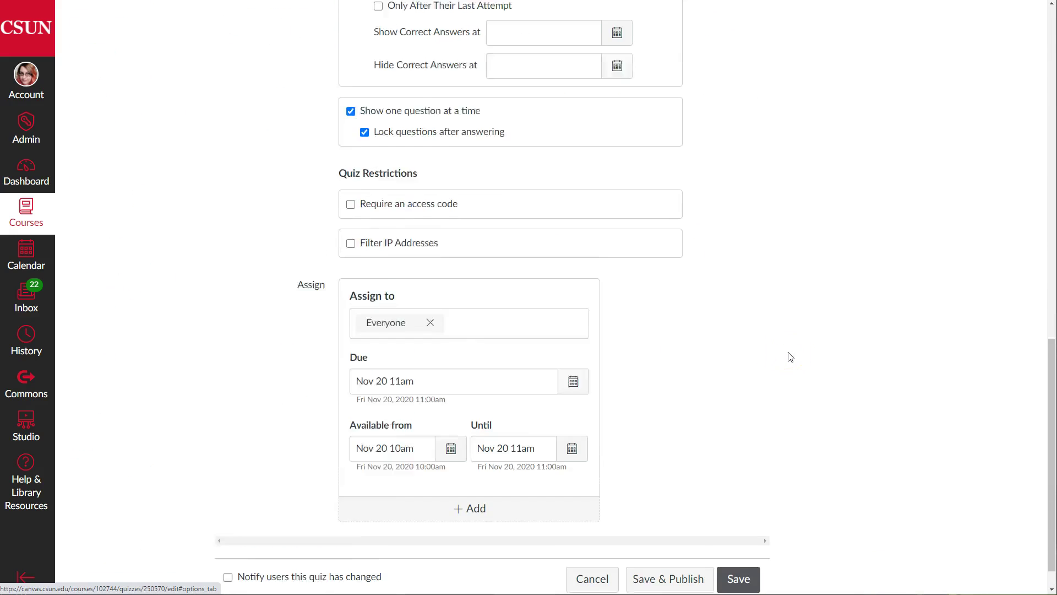
scroll(791, 355, up, 15)
scroll(790, 357, down, 12)
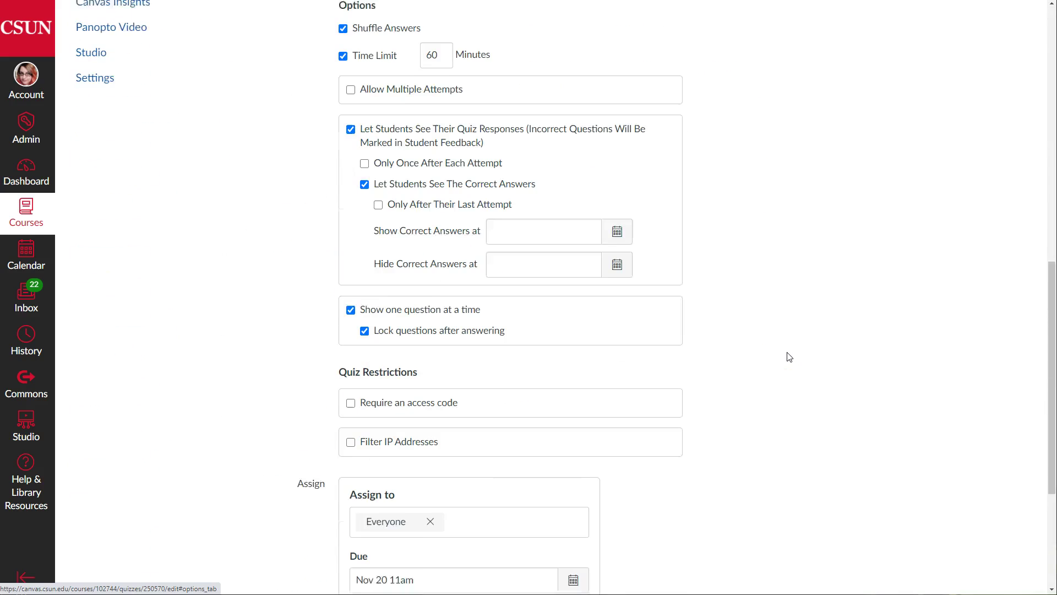
scroll(789, 357, up, 10)
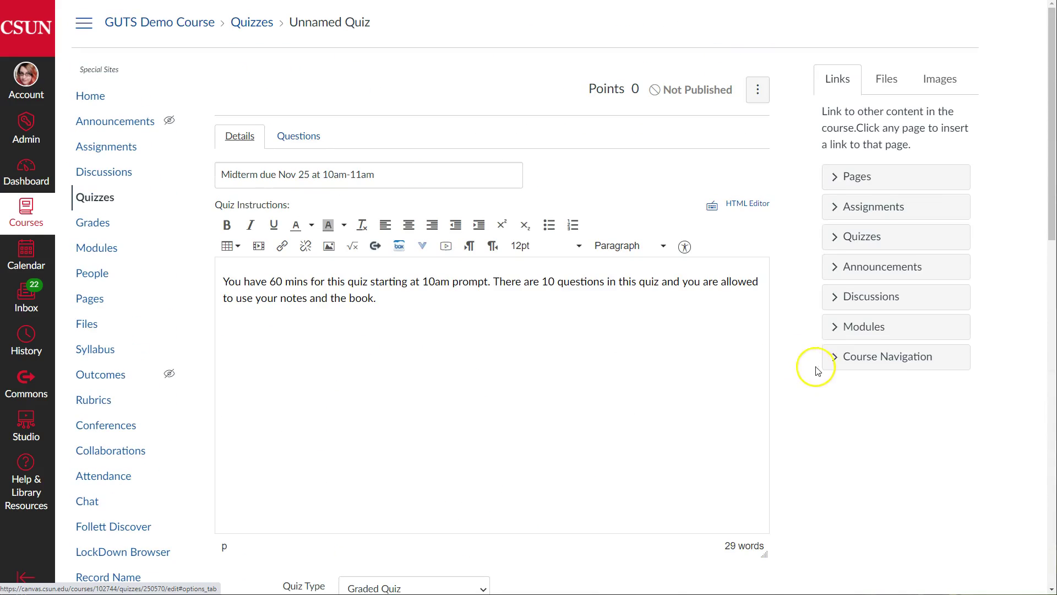
scroll(813, 454, down, 5)
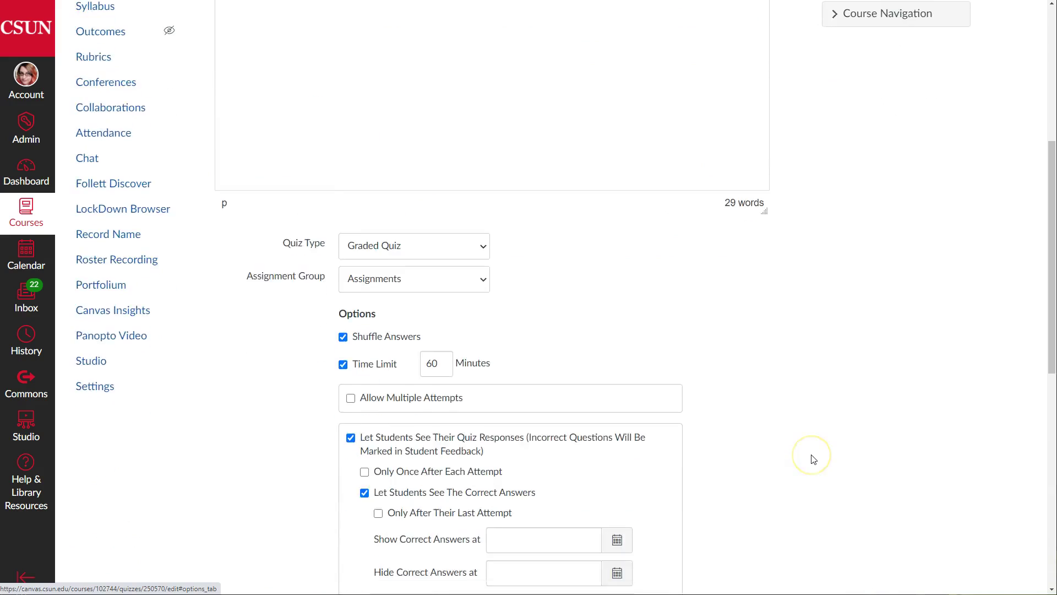
scroll(813, 459, down, 8)
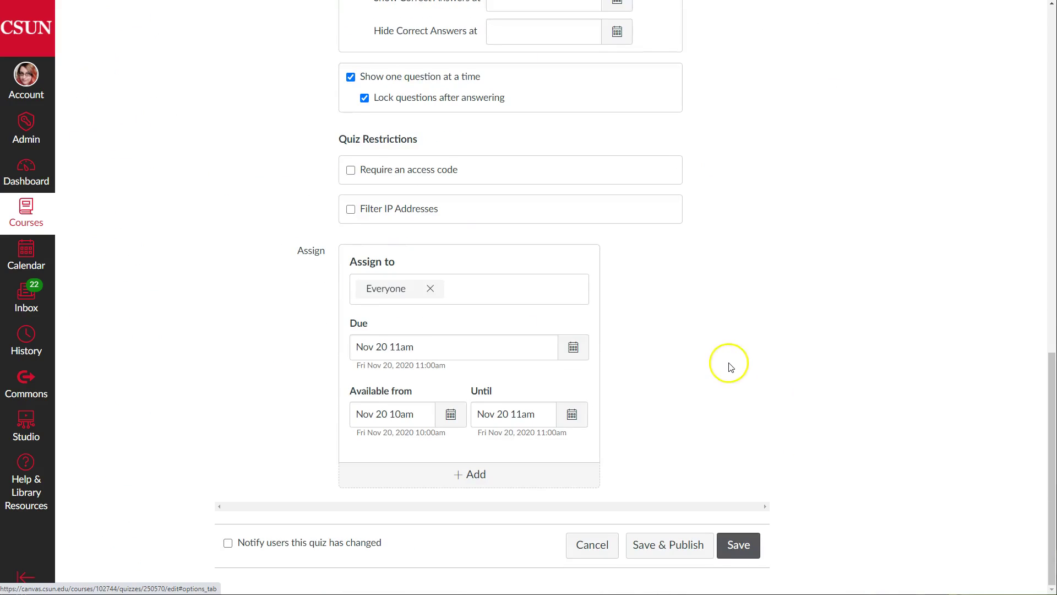
scroll(729, 364, up, 12)
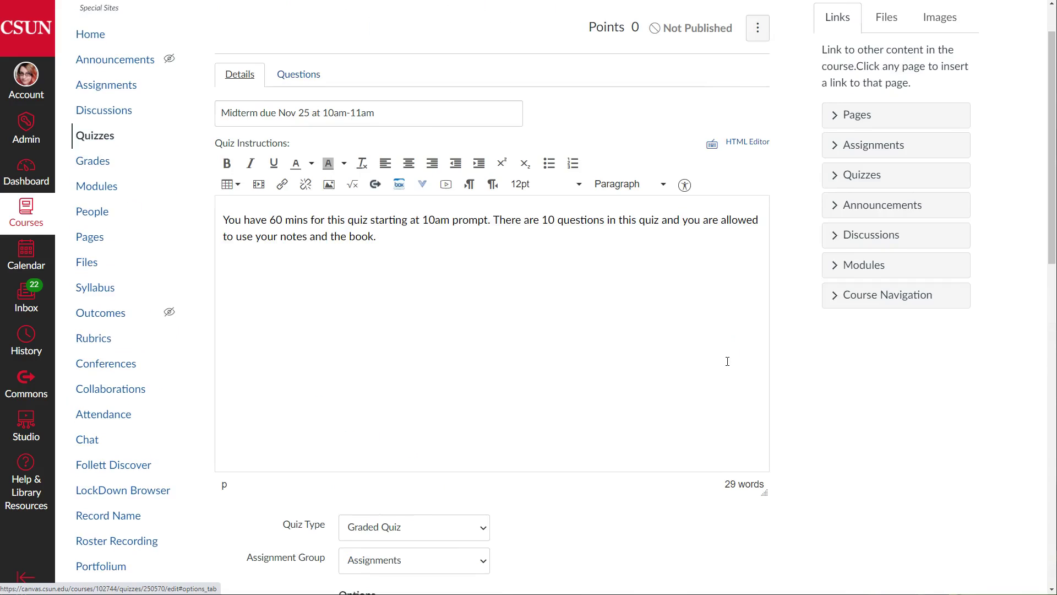
scroll(727, 361, down, 12)
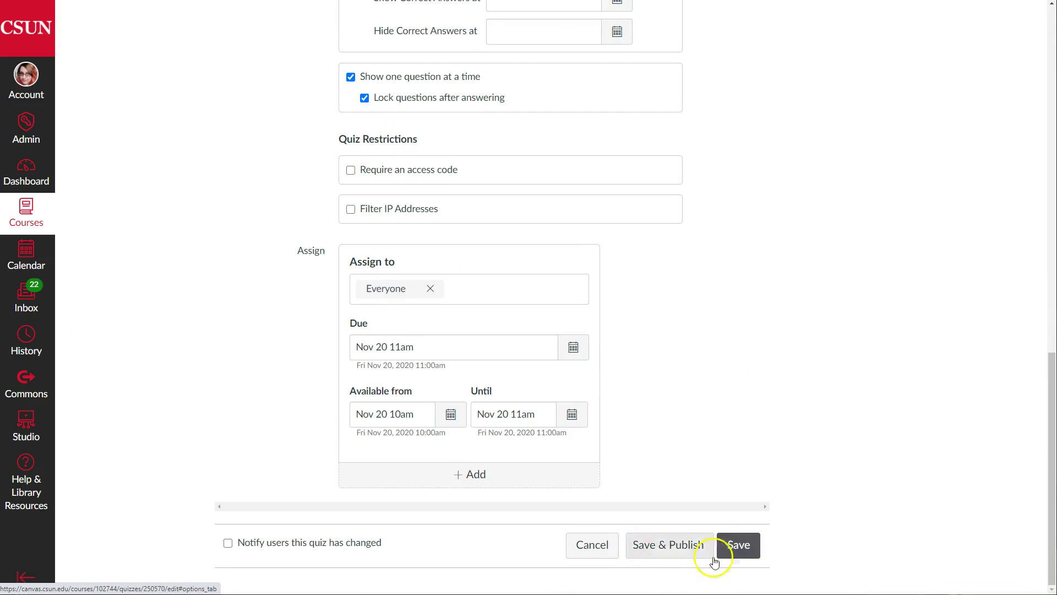
click(732, 545)
scroll(678, 418, up, 8)
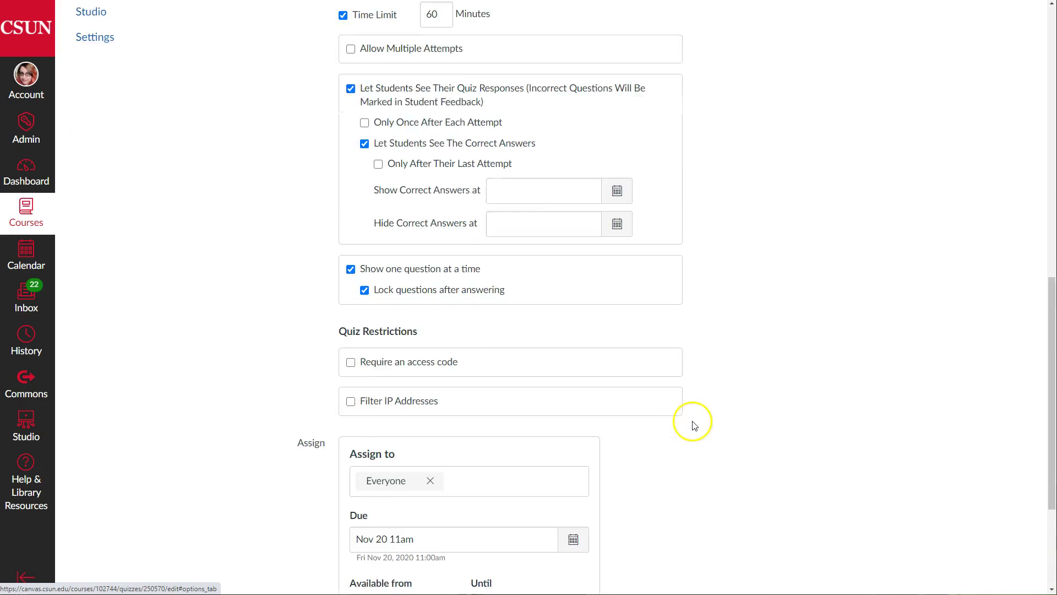
Compare the quiz's title and instructions with its due date and availability window.
scroll(710, 431, down, 8)
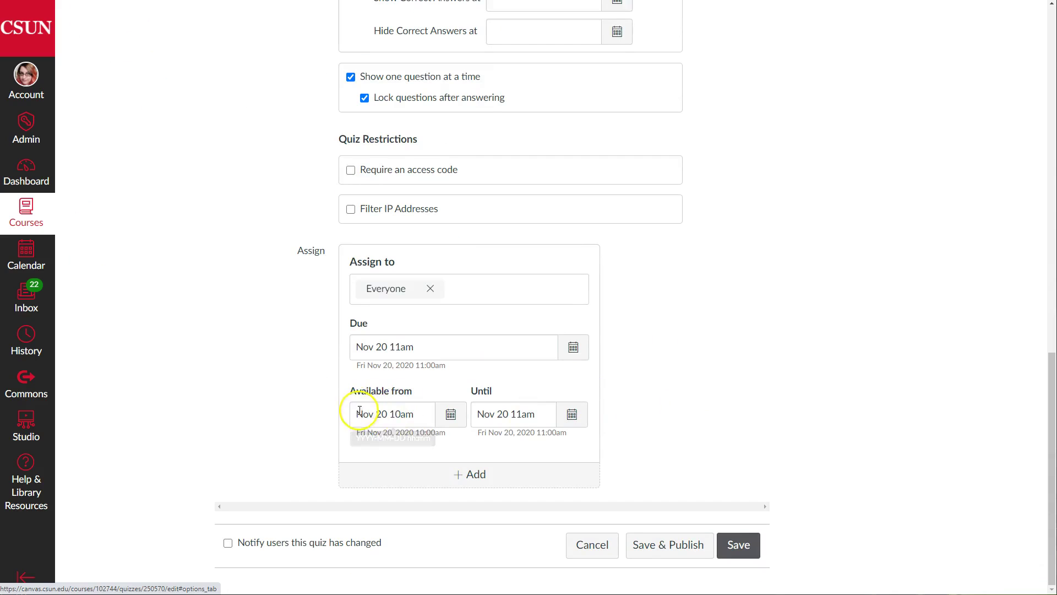
scroll(796, 421, up, 15)
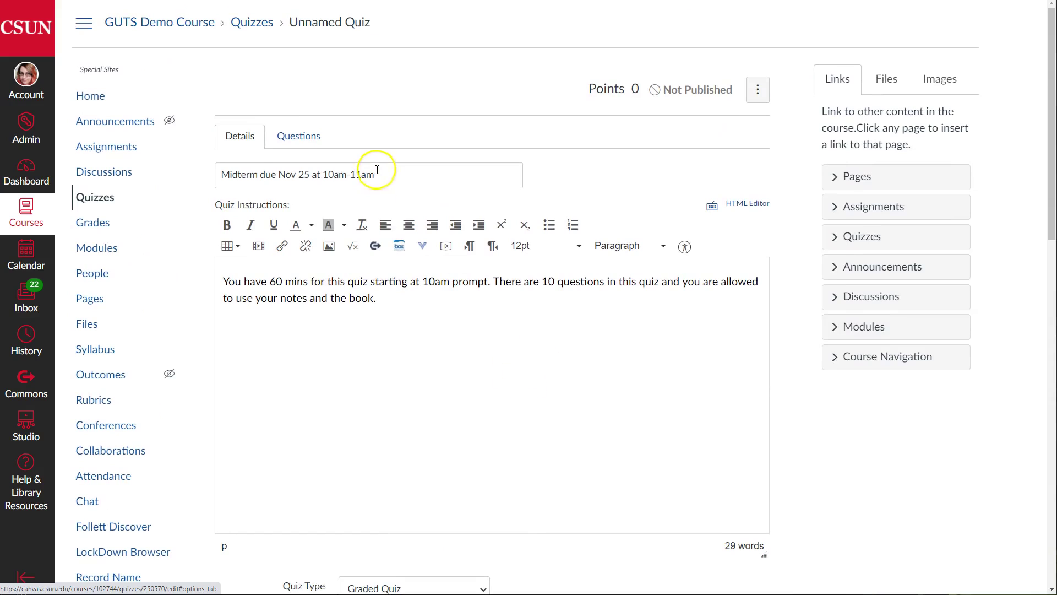
drag(380, 175, 200, 168)
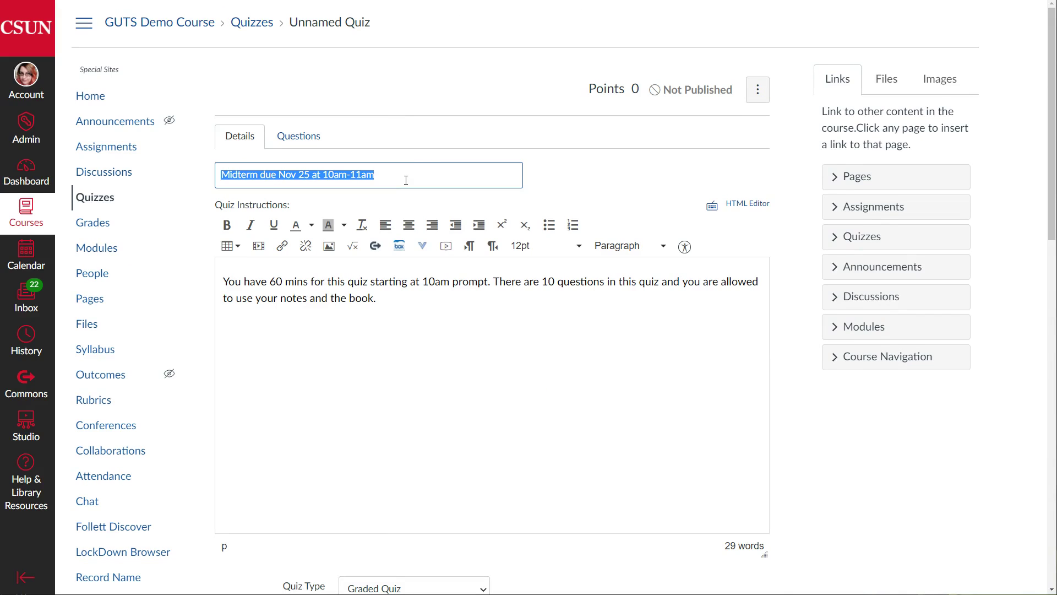
drag(376, 298, 219, 278)
drag(410, 299, 212, 282)
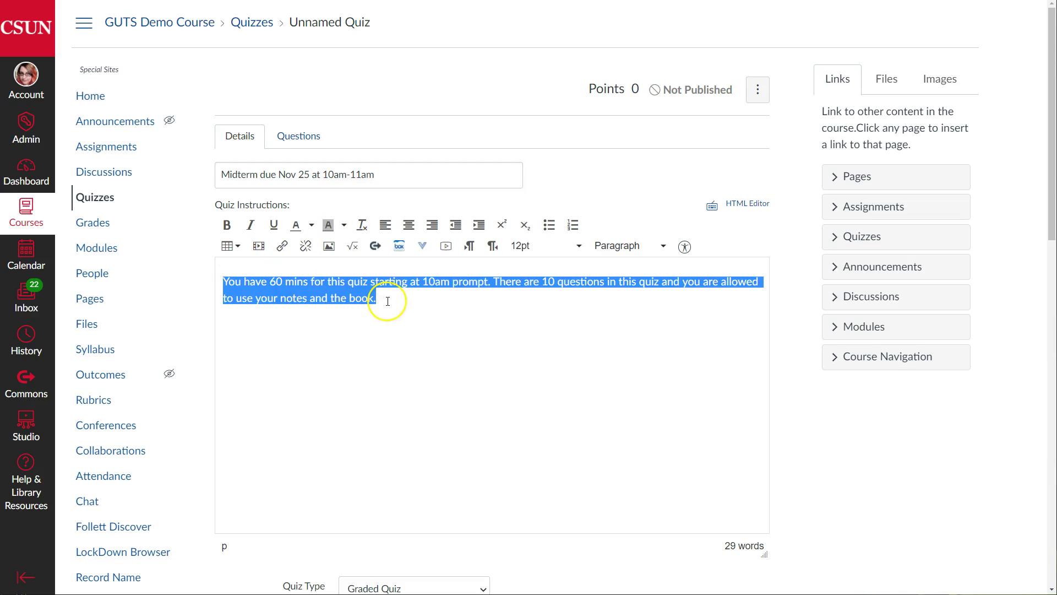
Check the quiz's time limit against the instructions and the Available from and Until dates.
scroll(388, 301, down, 10)
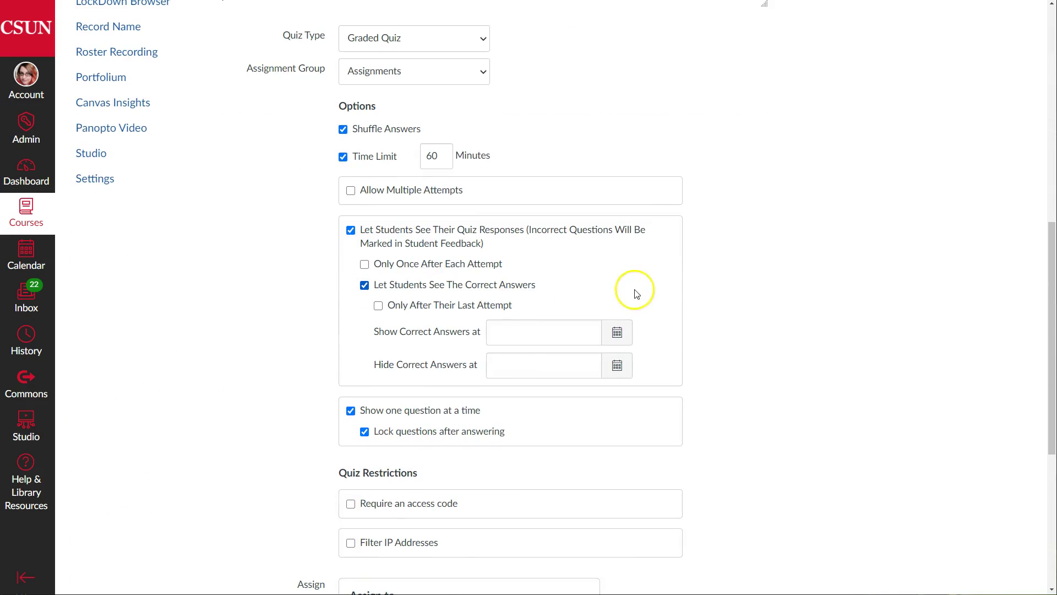
scroll(656, 236, up, 1)
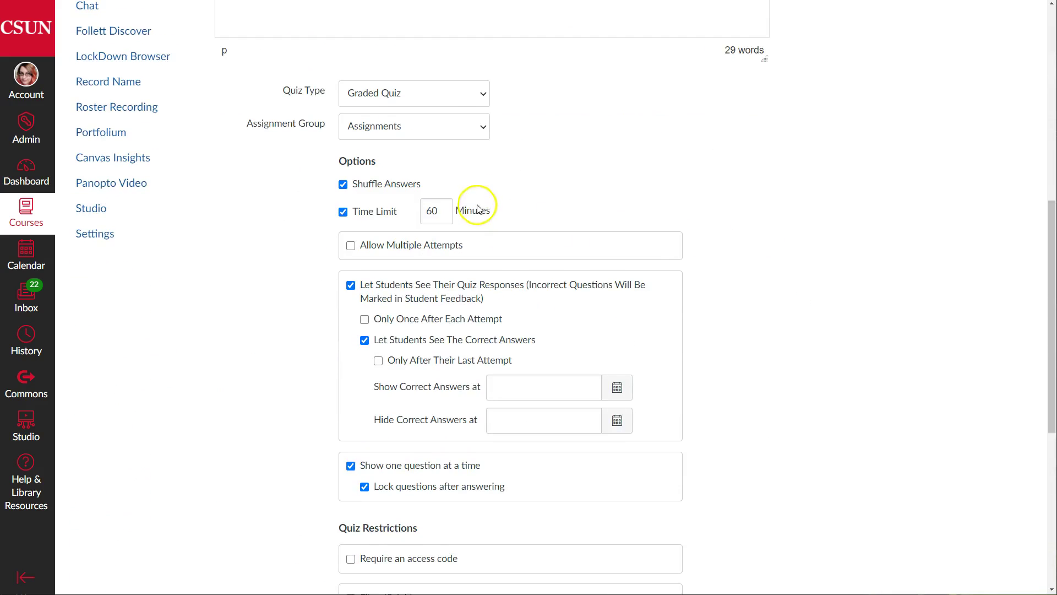
scroll(775, 270, down, 5)
scroll(775, 270, down, 2)
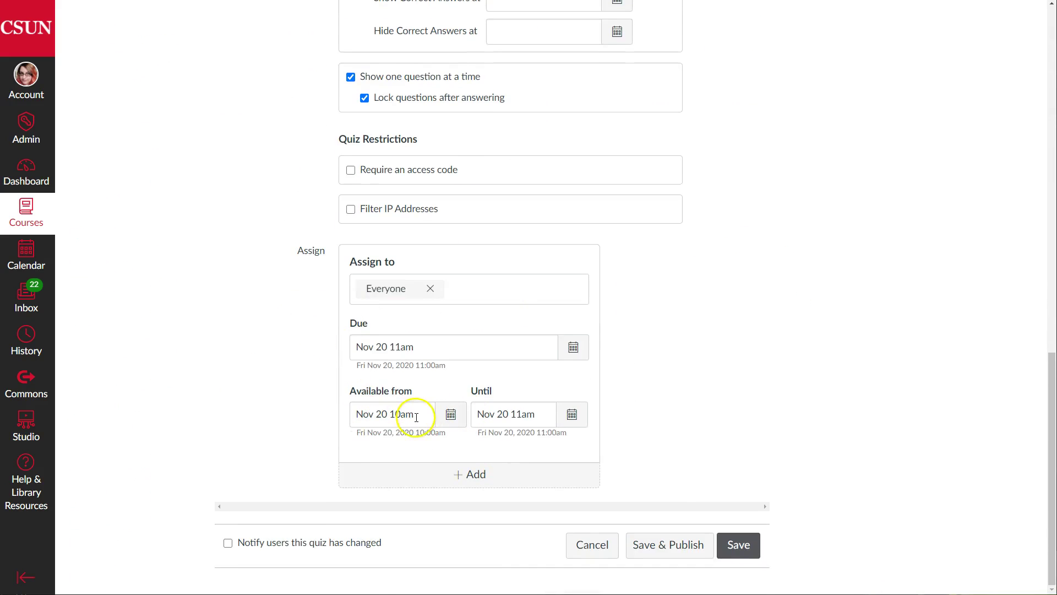
scroll(739, 395, up, 8)
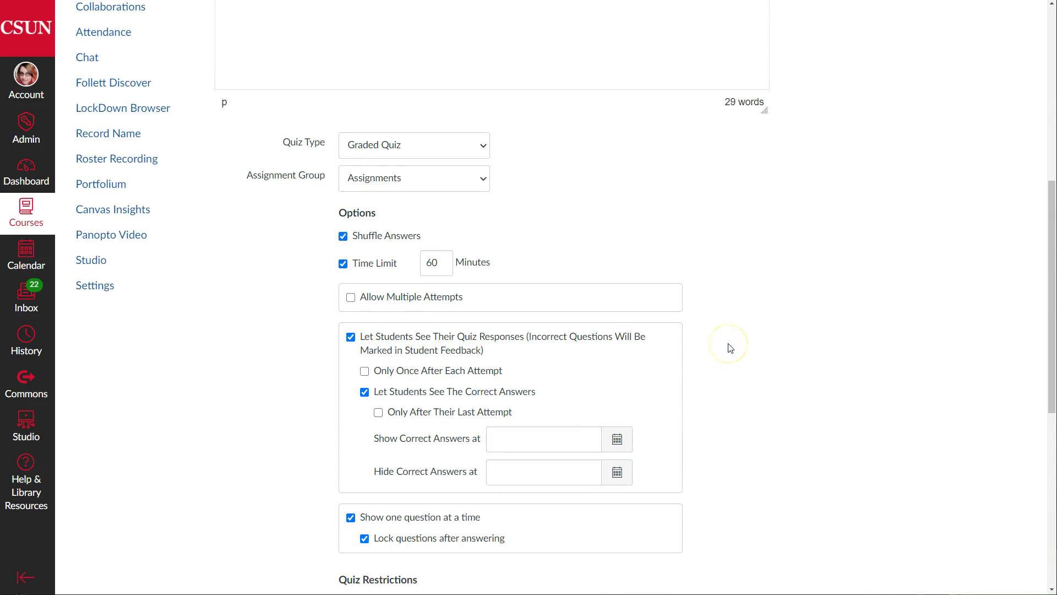
scroll(738, 348, up, 7)
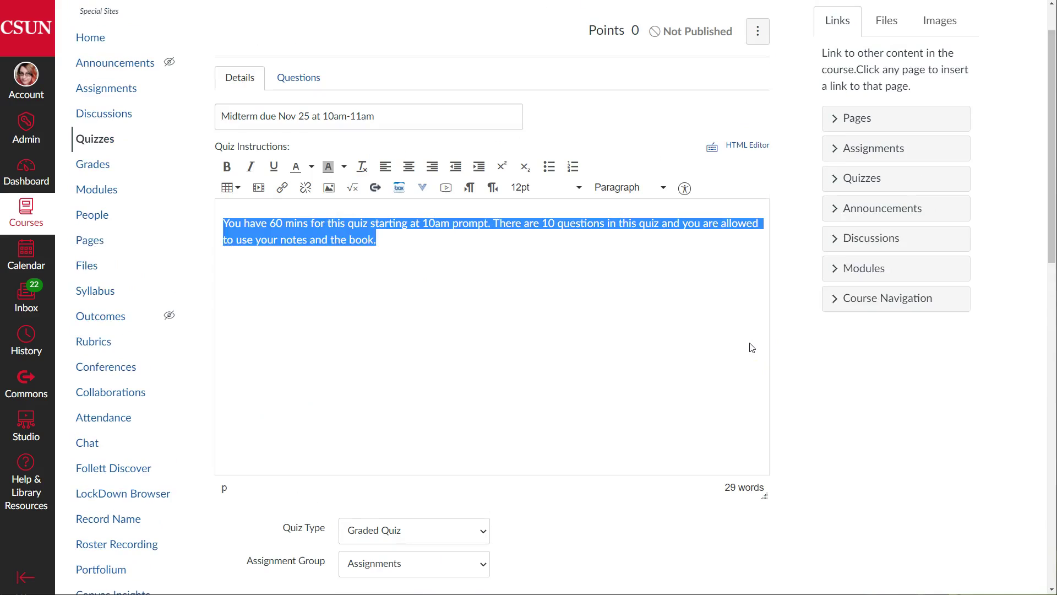
scroll(752, 347, down, 14)
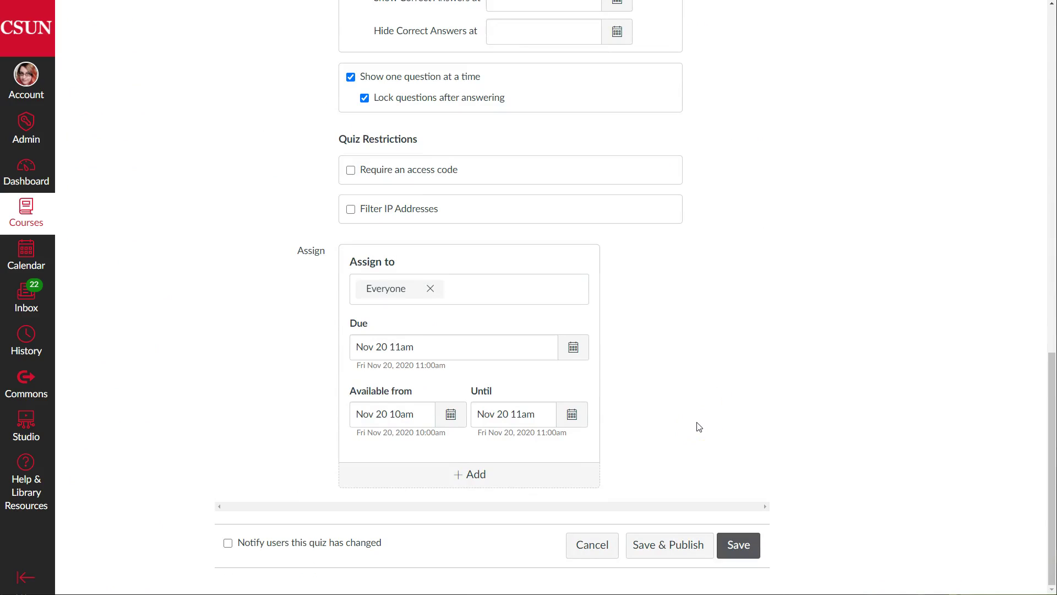
drag(435, 392, 266, 395)
click(415, 393)
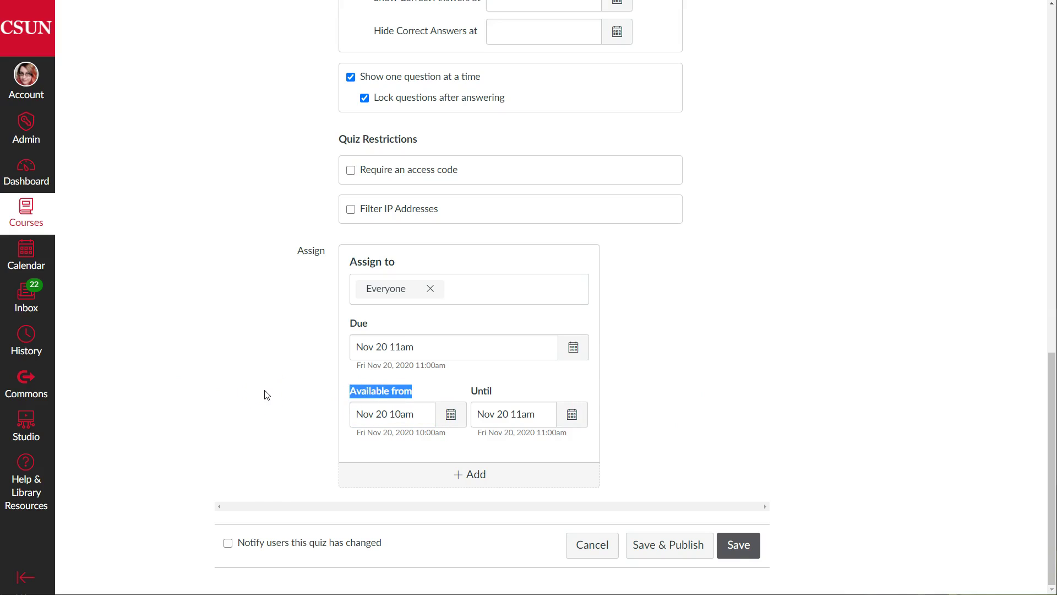
Turn off the quiz's time limit.
scroll(267, 385, up, 9)
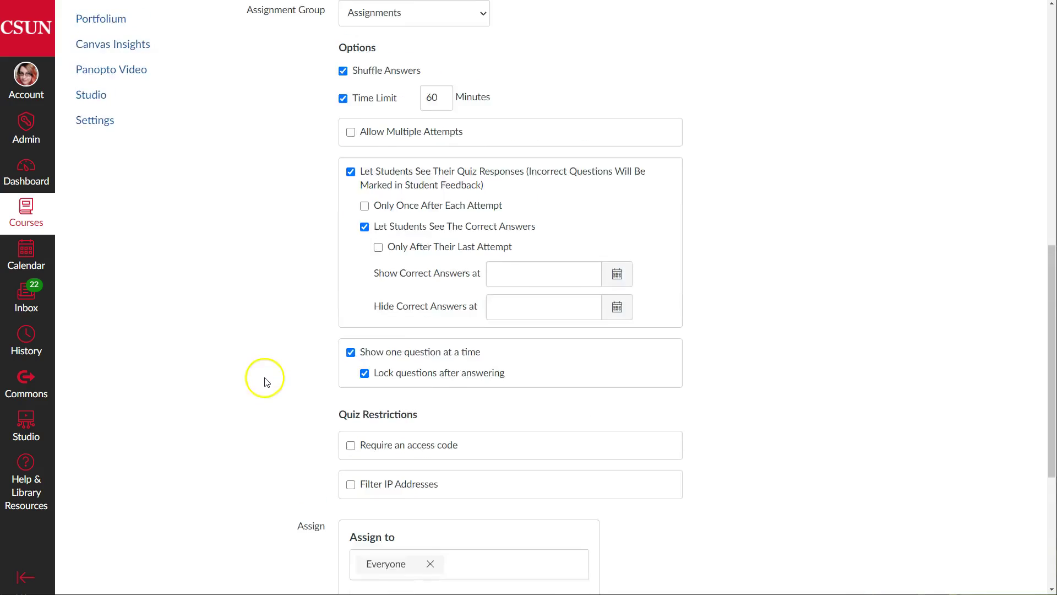
drag(547, 314, 332, 313)
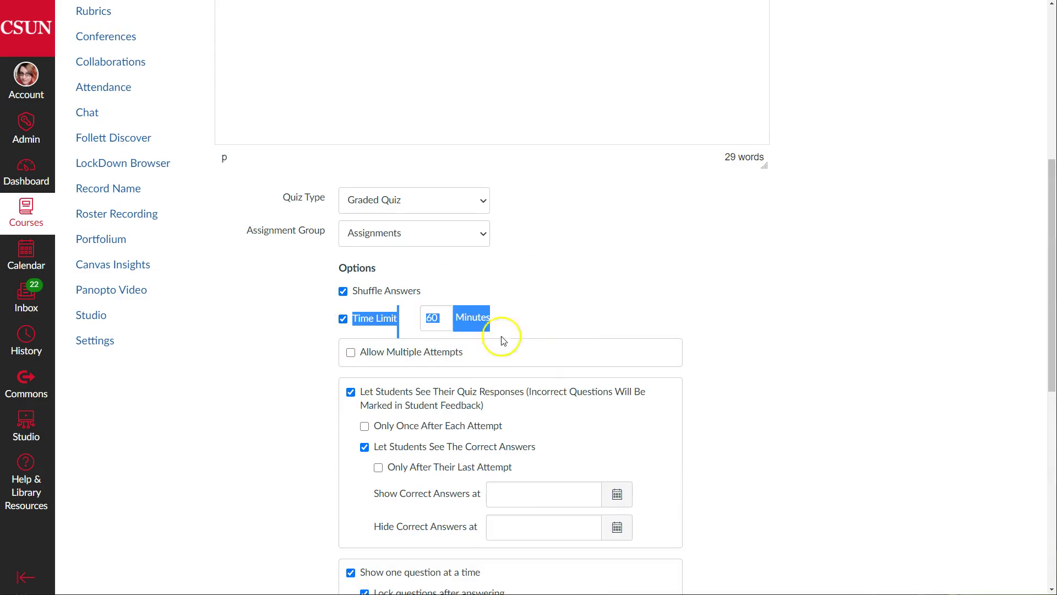
click(793, 345)
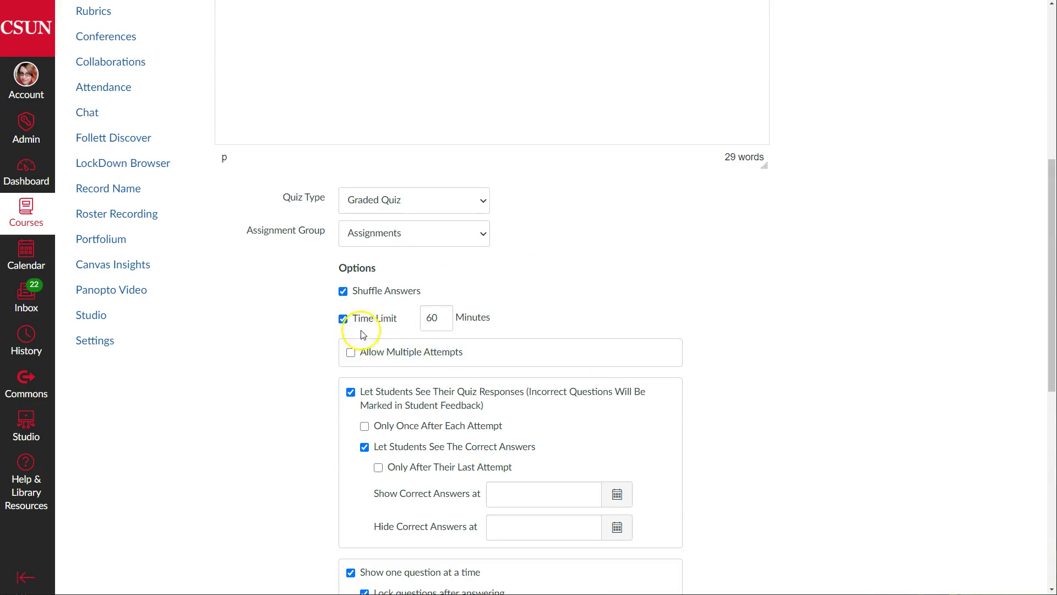
click(343, 319)
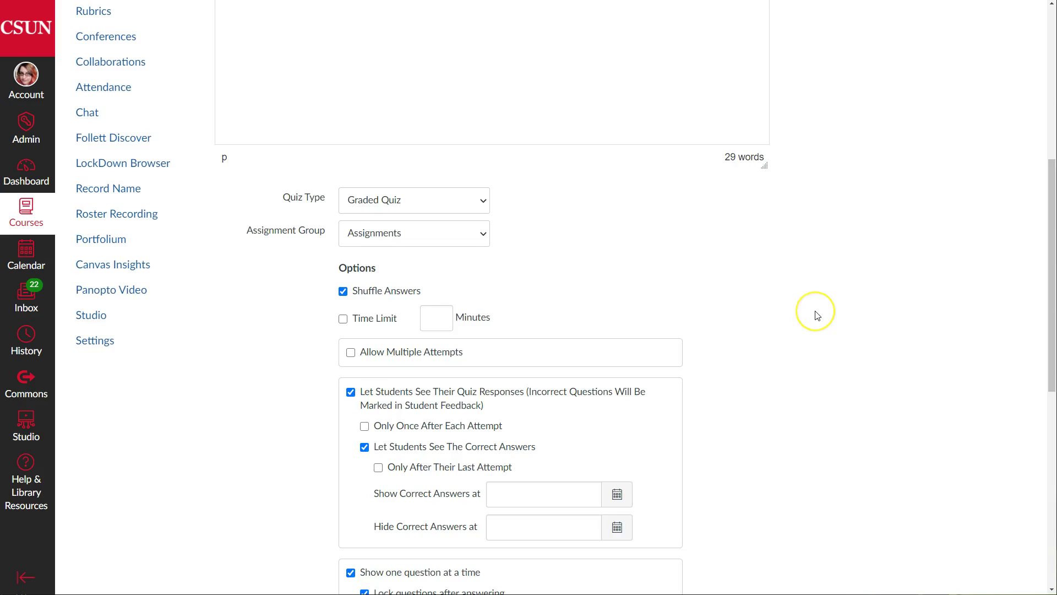
Review the remaining quiz options, restrictions and assigned availability dates.
scroll(817, 314, down, 5)
scroll(799, 312, up, 2)
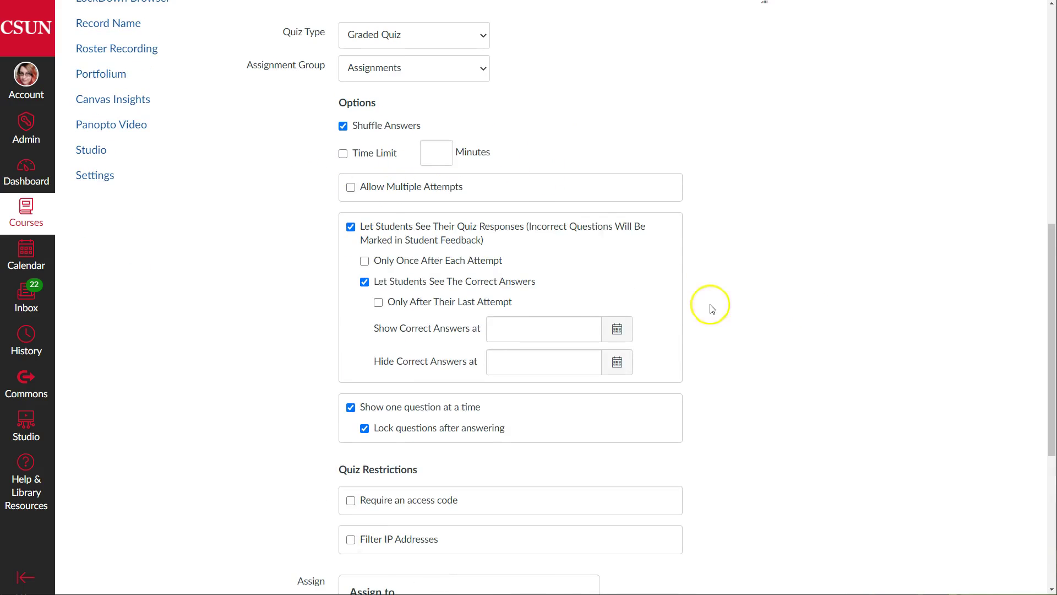
scroll(771, 307, down, 6)
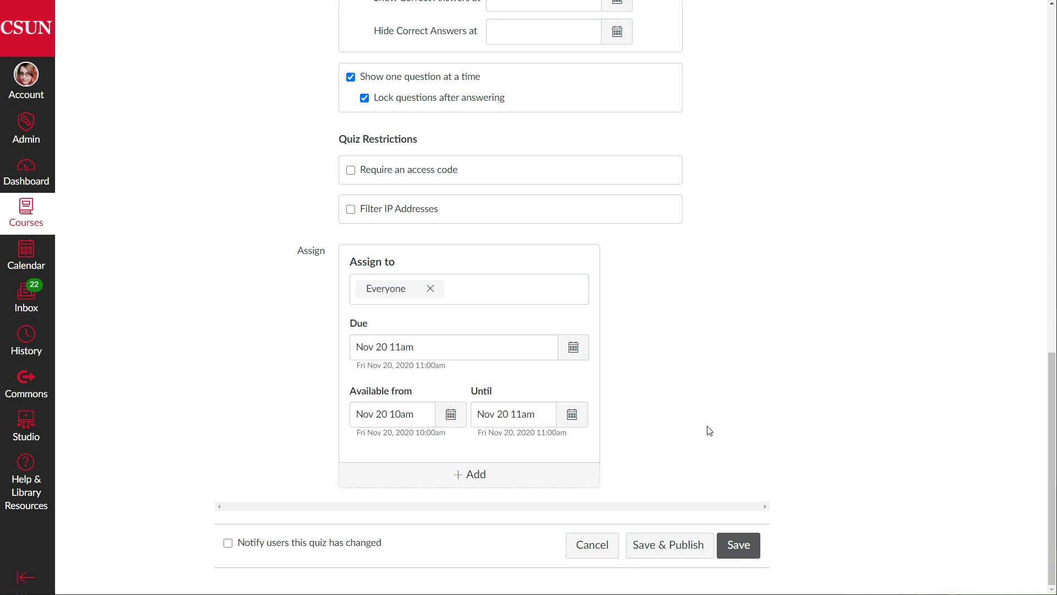
scroll(705, 419, up, 15)
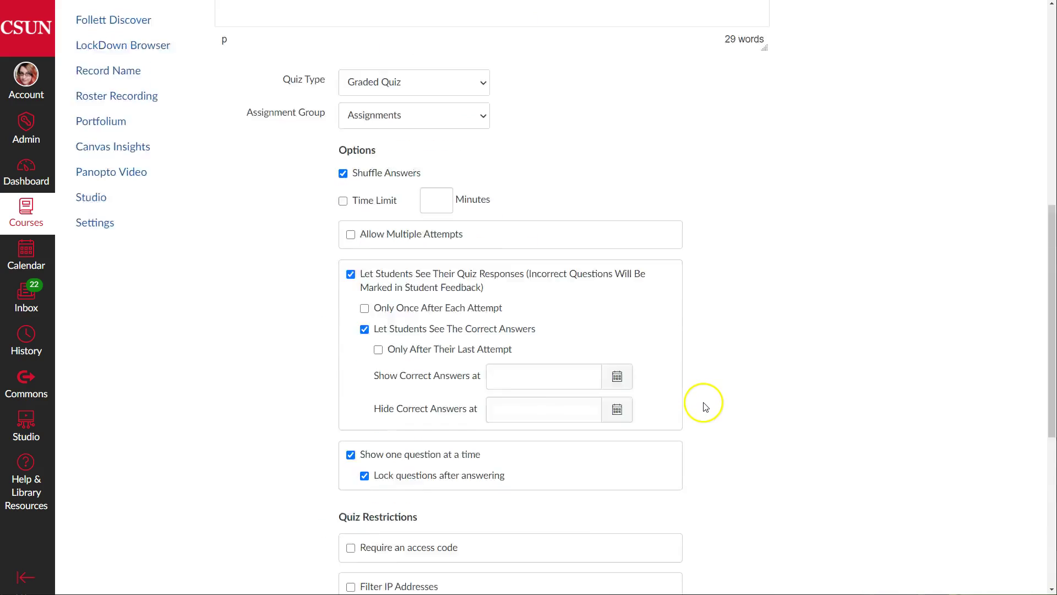